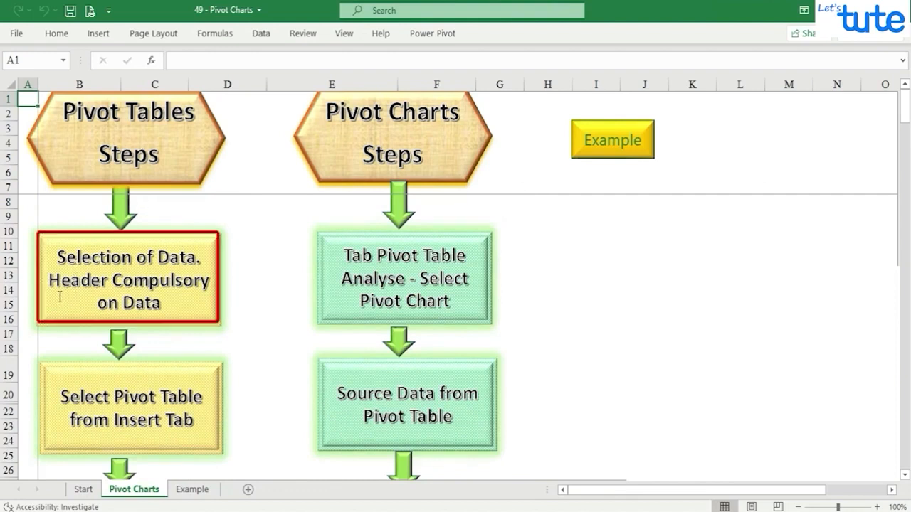
# - Open the Example sheet and examine the salary data's header cells B2:E2 and the title row above them
pyautogui.click(613, 147)
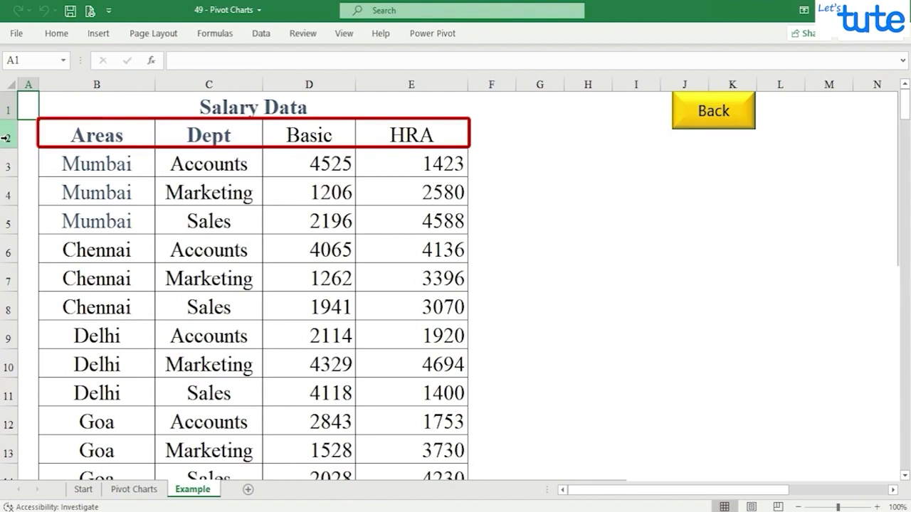
pyautogui.click(75, 136)
pyautogui.click(199, 135)
pyautogui.click(328, 137)
pyautogui.click(394, 138)
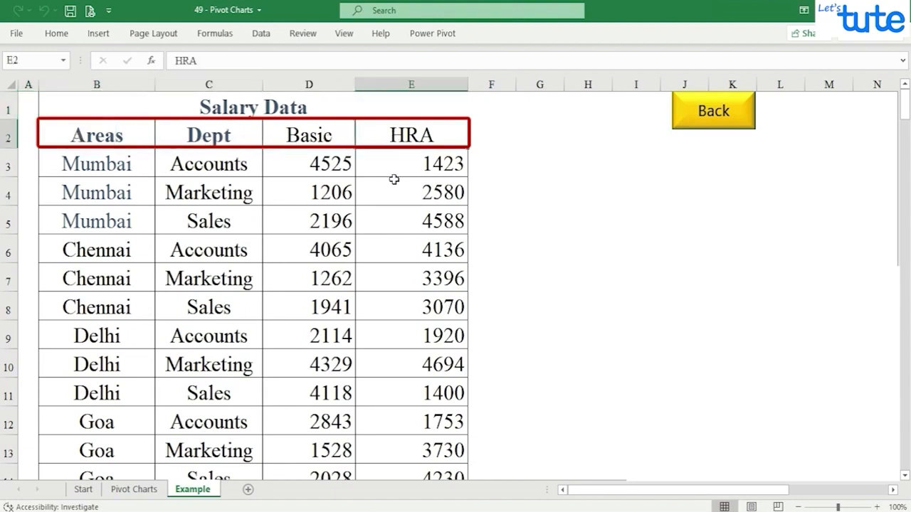
pyautogui.click(7, 108)
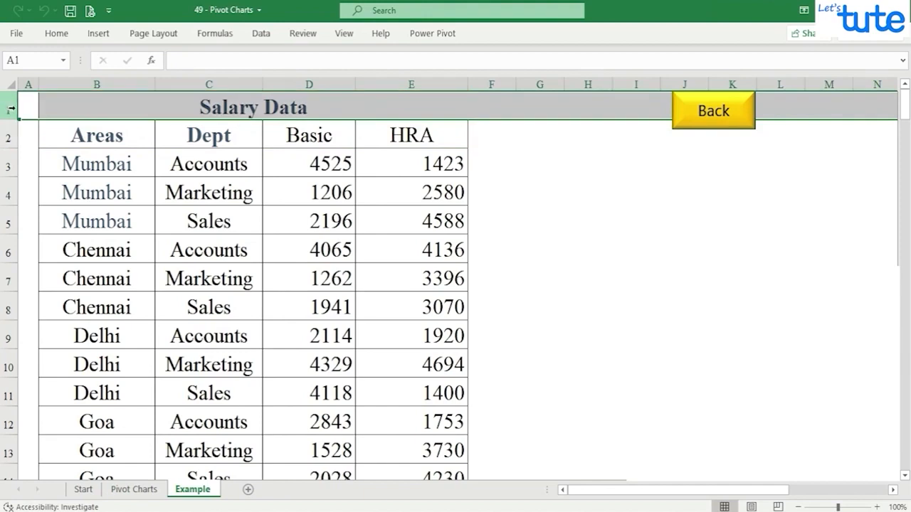
# - Select the salary data on the Example sheet from B2 to E50, headers included
pyautogui.click(96, 137)
pyautogui.hotkey('shift', 'Right')
pyautogui.hotkey('shift', 'Right')
pyautogui.hotkey('shift', 'Right')
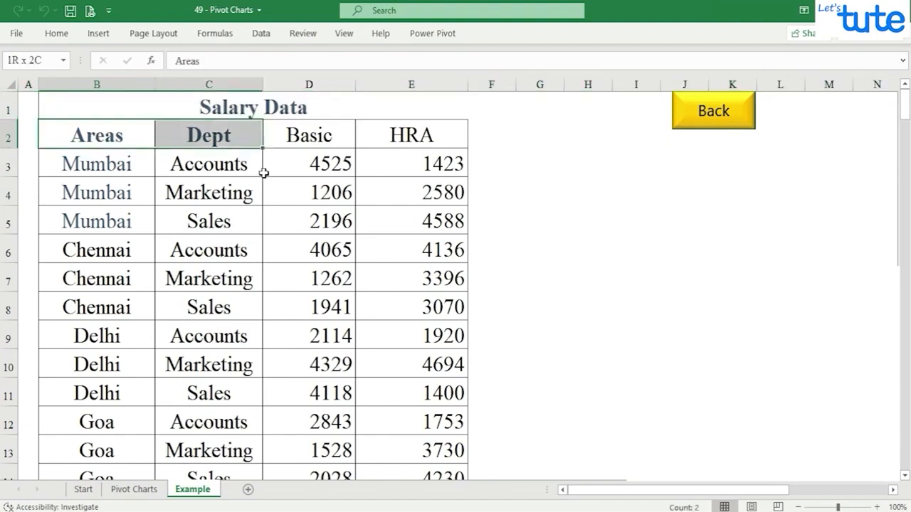
pyautogui.hotkey('shift', 'Down')
pyautogui.hotkey('shift', 'Down')
pyautogui.hotkey('shift', 'Down')
pyautogui.hotkey('shift', 'Down')
pyautogui.hotkey('shift', 'Down')
pyautogui.hotkey('shift', 'Down')
pyautogui.hotkey('shift', 'Down')
pyautogui.hotkey('shift', 'Down')
pyautogui.hotkey('shift', 'Down')
pyautogui.hotkey('shift', 'Down')
pyautogui.hotkey('shift', 'Down')
pyautogui.hotkey('shift', 'Down')
pyautogui.hotkey('shift', 'Down')
pyautogui.hotkey('shift', 'Down')
pyautogui.hotkey('shift', 'Down')
pyautogui.hotkey('shift', 'Down')
pyautogui.hotkey('shift', 'Down')
pyautogui.hotkey('shift', 'Down')
pyautogui.hotkey('shift', 'Down')
pyautogui.hotkey('shift', 'Down')
pyautogui.hotkey('shift', 'Down')
pyautogui.hotkey('shift', 'Down')
pyautogui.hotkey('shift', 'Down')
pyautogui.hotkey('shift', 'Down')
pyautogui.hotkey('shift', 'Down')
pyautogui.hotkey('shift', 'Down')
pyautogui.hotkey('shift', 'Down')
pyautogui.hotkey('shift', 'Down')
pyautogui.hotkey('shift', 'Down')
pyautogui.hotkey('shift', 'Down')
pyautogui.hotkey('shift', 'Down')
pyautogui.hotkey('shift', 'Down')
pyautogui.hotkey('shift', 'Down')
pyautogui.hotkey('shift', 'Down')
pyautogui.hotkey('shift', 'Down')
pyautogui.hotkey('shift', 'Down')
pyautogui.hotkey('shift', 'Down')
pyautogui.hotkey('shift', 'Down')
pyautogui.hotkey('shift', 'Down')
pyautogui.hotkey('shift', 'Down')
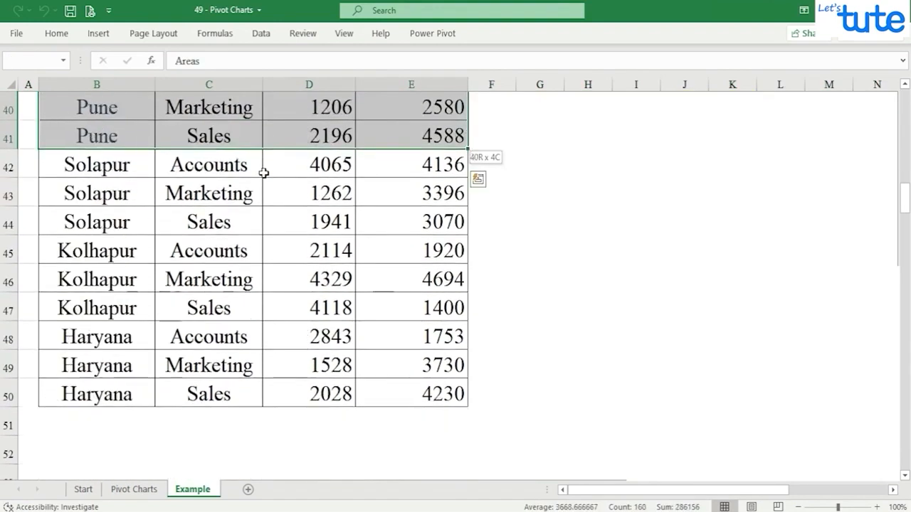
pyautogui.hotkey('shift', 'Down')
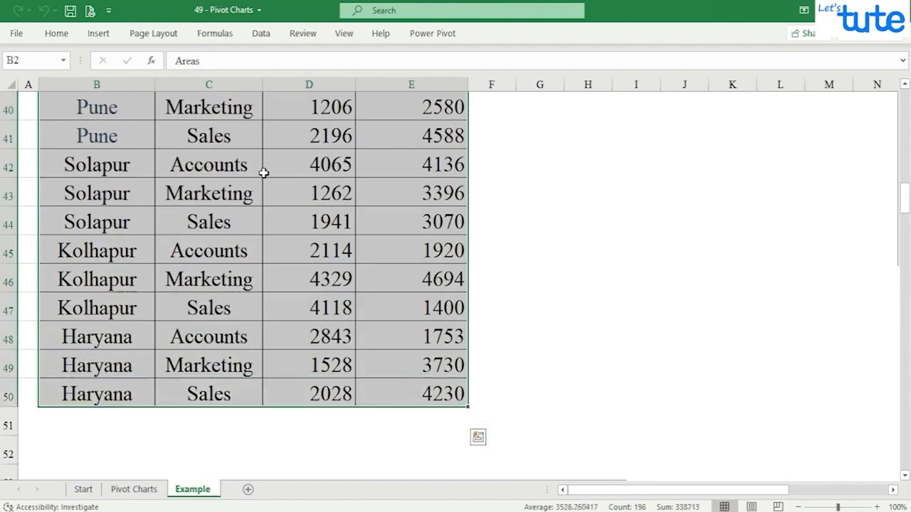
# - Return to the Pivot Charts sheet and read through the listed pivot table steps down to the four field areas
pyautogui.moveTo(905, 197); pyautogui.dragTo(906, 105)
pyautogui.click(735, 123)
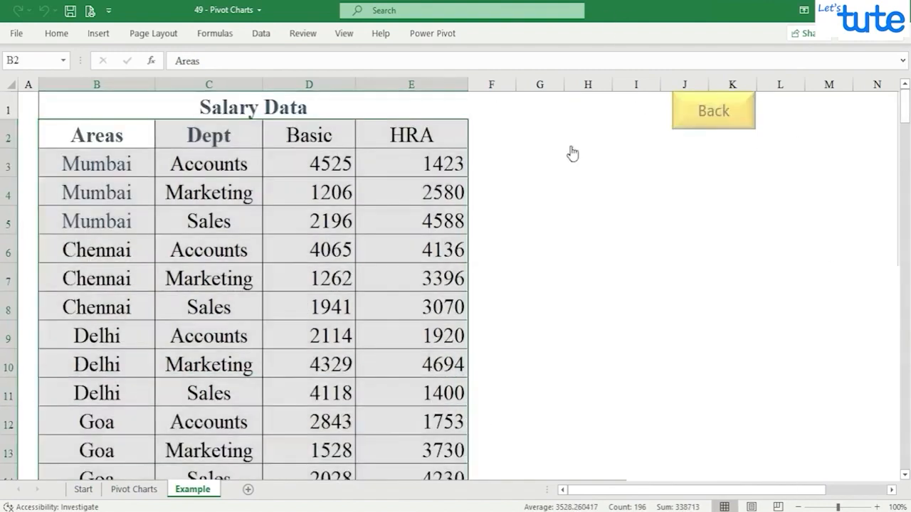
pyautogui.scroll(-2, 152, 349)
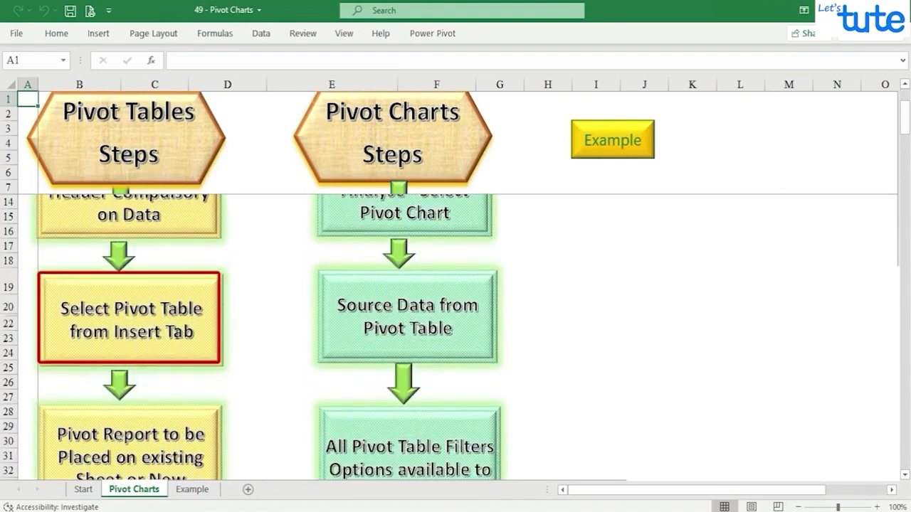
pyautogui.scroll(-3, 74, 294)
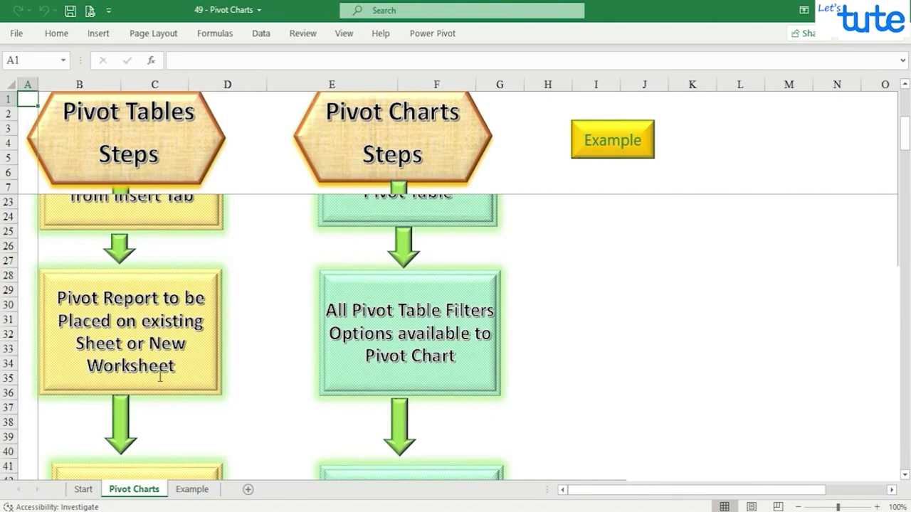
pyautogui.scroll(-4, 160, 376)
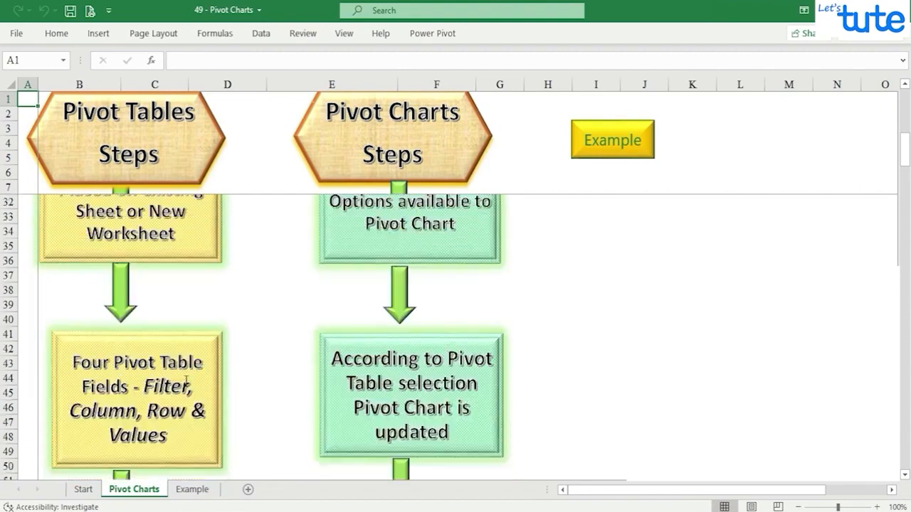
# - Create a PivotTable on a new worksheet from the Example sheet's range B2:E50, and reposition its floating field list
pyautogui.click(608, 155)
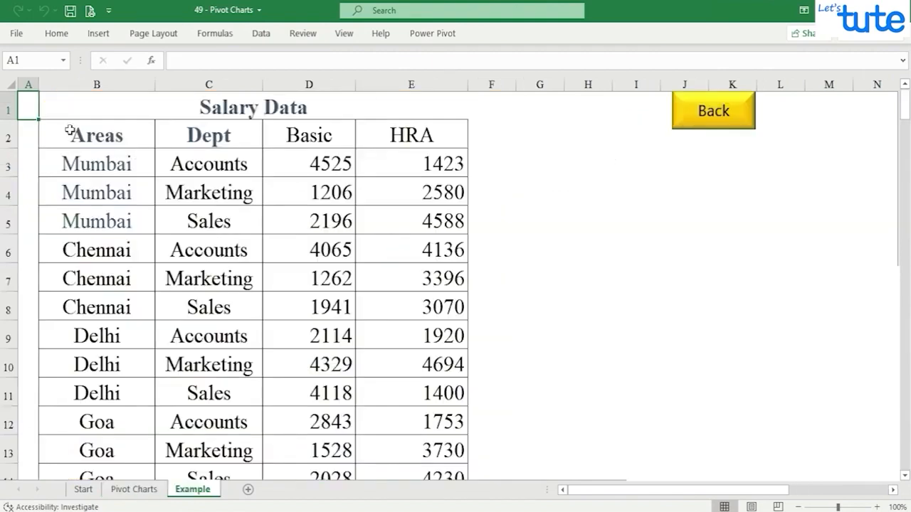
pyautogui.moveTo(75, 129); pyautogui.dragTo(422, 421)
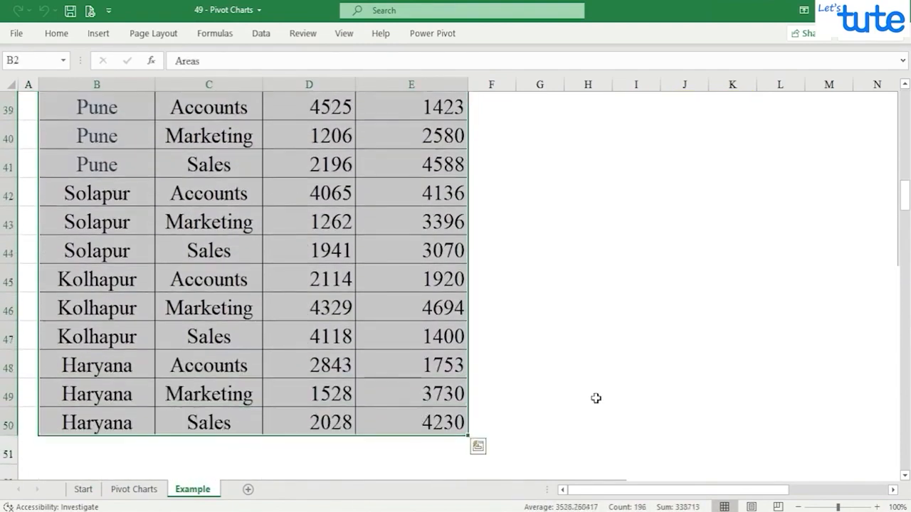
pyautogui.scroll(13, 615, 375)
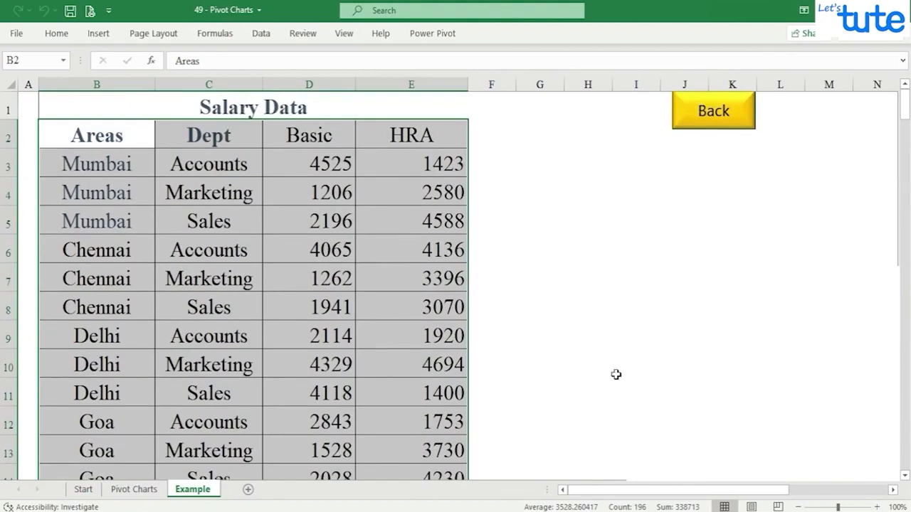
pyautogui.click(98, 33)
pyautogui.click(22, 74)
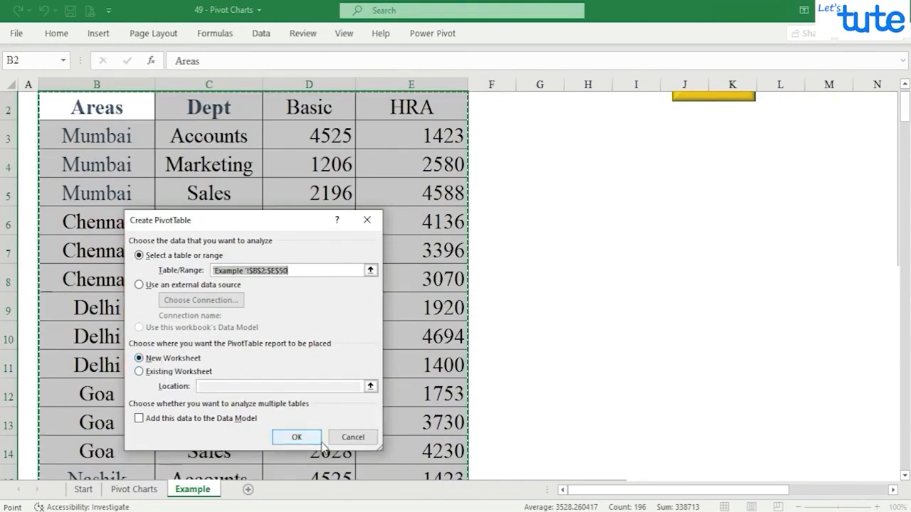
pyautogui.click(297, 437)
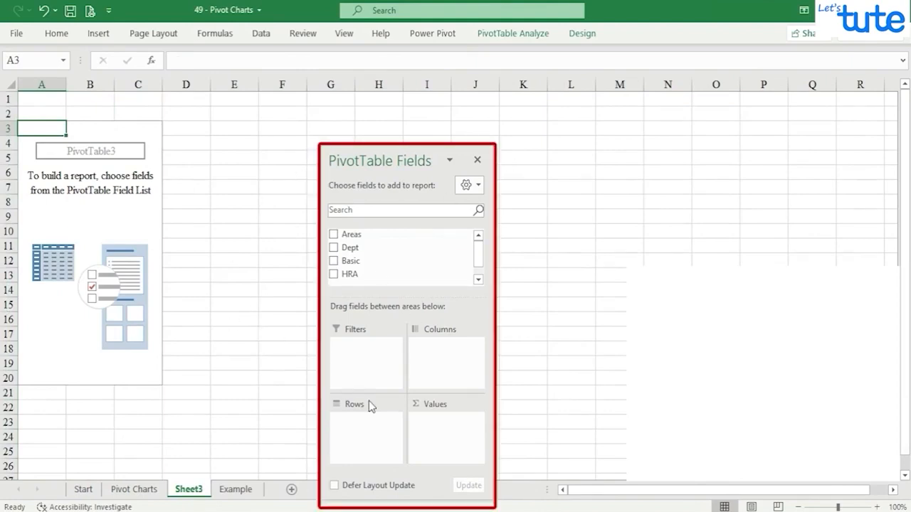
pyautogui.moveTo(373, 155); pyautogui.dragTo(350, 96)
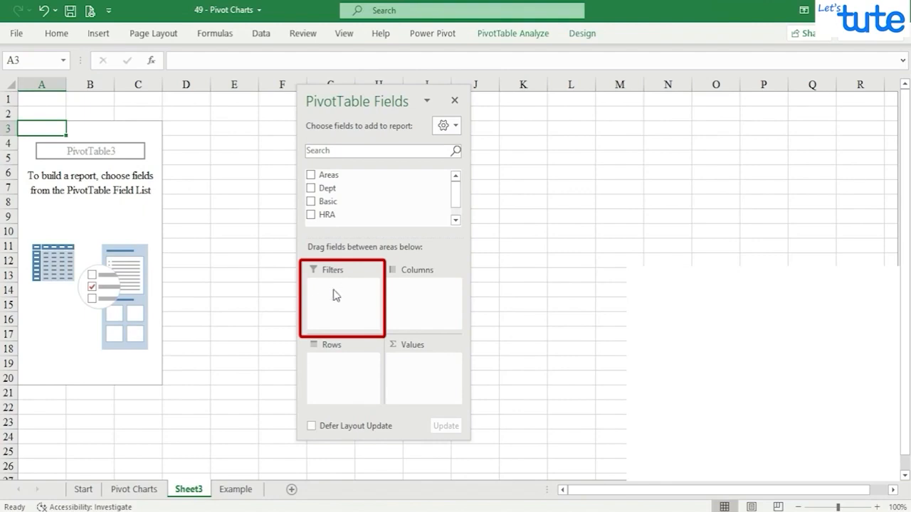
# - Examine the Areas and Dept columns of the source data on the Example sheet, and return to Sheet3
pyautogui.click(238, 493)
pyautogui.scroll(1, 309, 86)
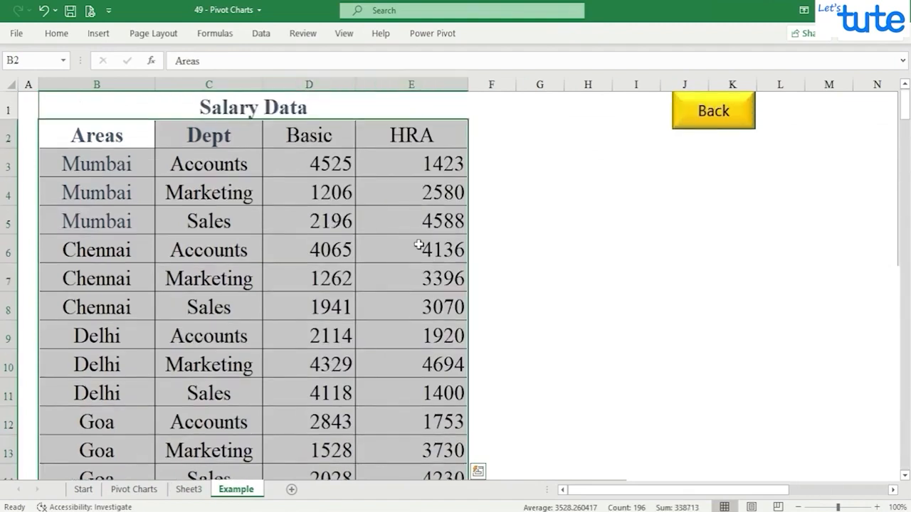
pyautogui.moveTo(131, 85); pyautogui.dragTo(183, 115)
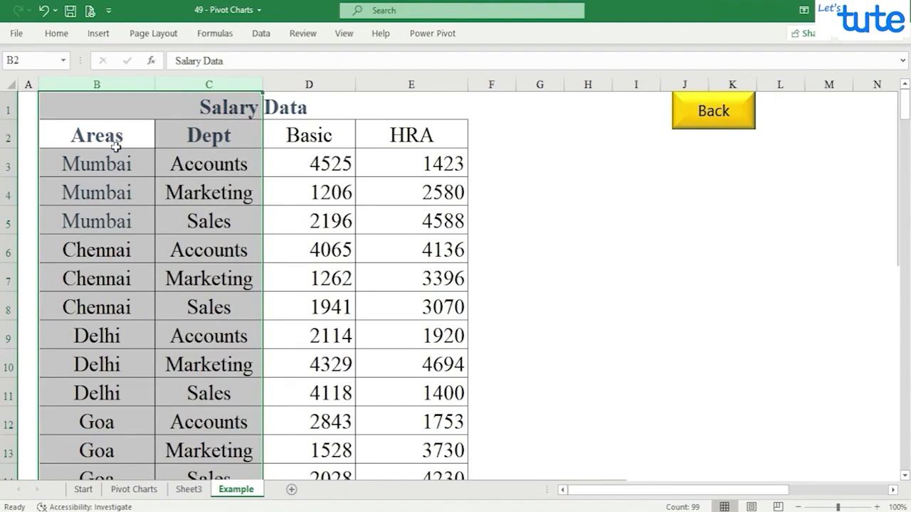
pyautogui.click(189, 490)
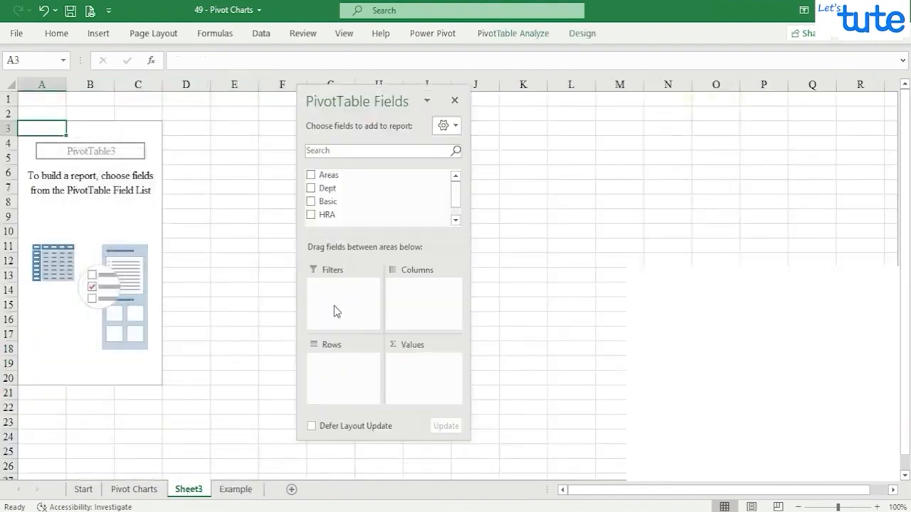
# - Build the pivot table with the sums of Basic and HRA as values and Areas above Dept as row fields
pyautogui.moveTo(418, 363); pyautogui.dragTo(418, 369)
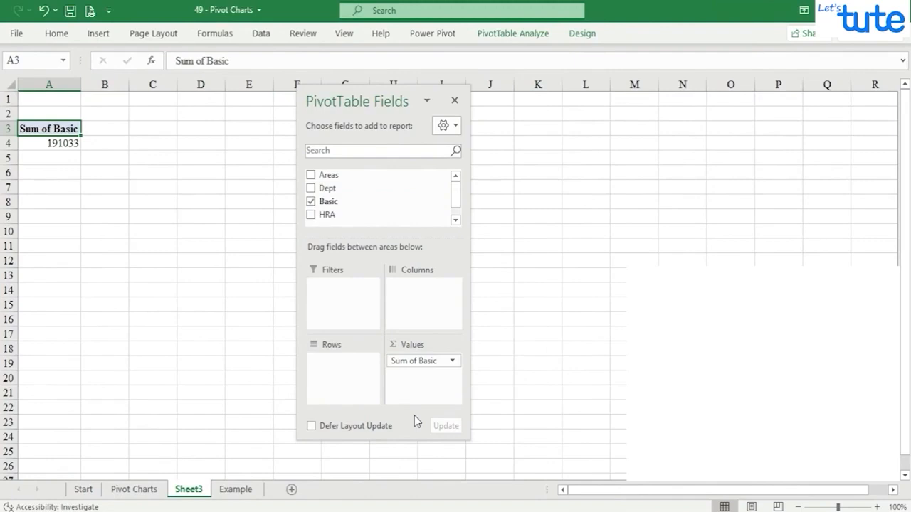
pyautogui.click(311, 215)
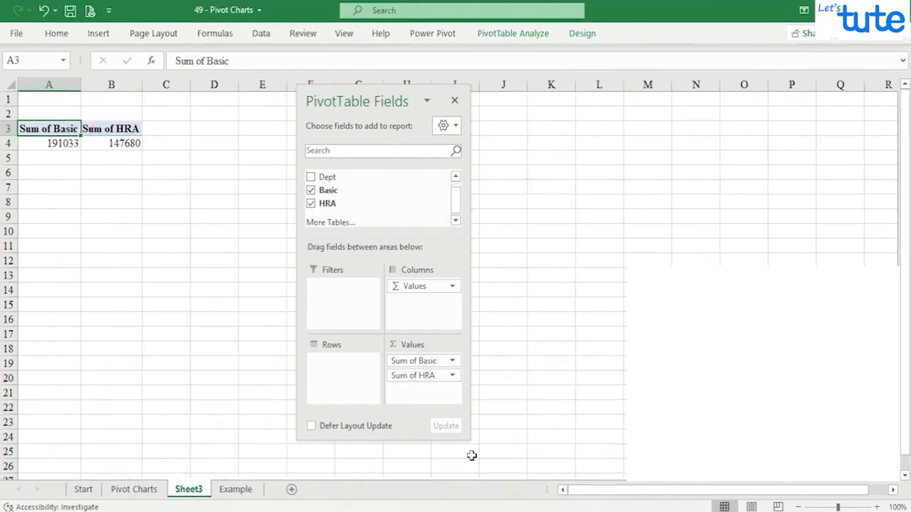
pyautogui.moveTo(323, 177); pyautogui.dragTo(354, 362)
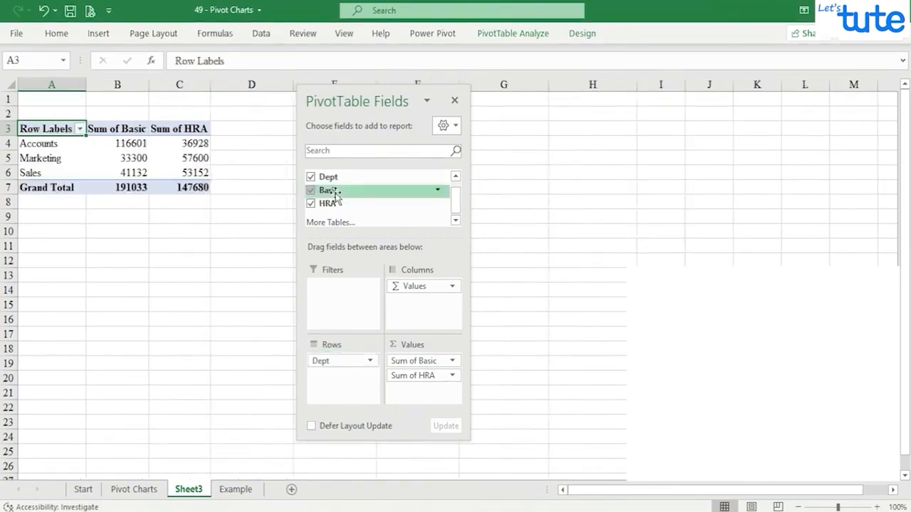
pyautogui.scroll(1, 458, 197)
pyautogui.moveTo(348, 178); pyautogui.dragTo(342, 377)
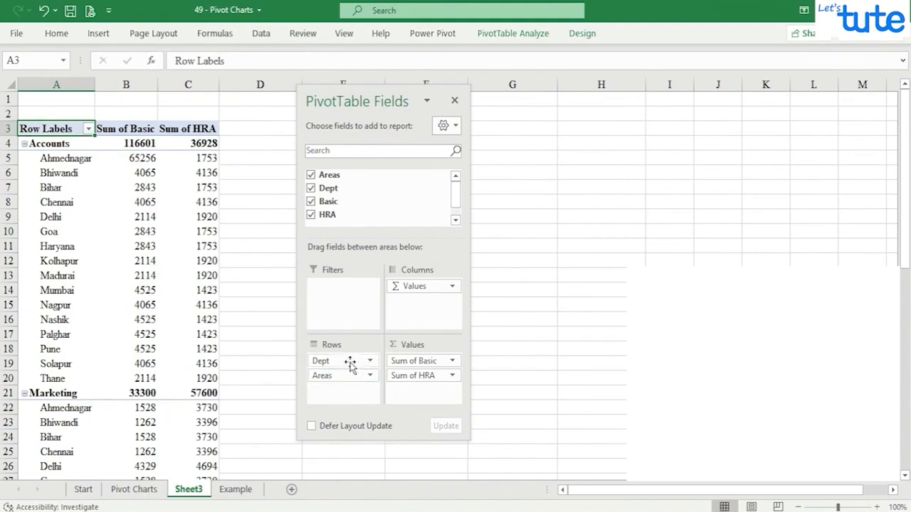
pyautogui.moveTo(335, 361); pyautogui.dragTo(349, 387)
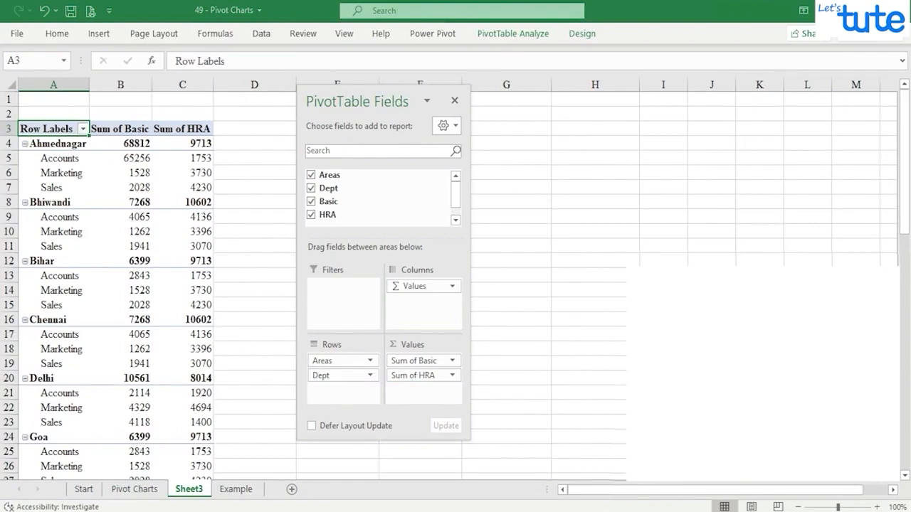
# - Try HRA first as a row field and then as a column field, and return it to the values below Basic
pyautogui.moveTo(414, 375); pyautogui.dragTo(343, 392)
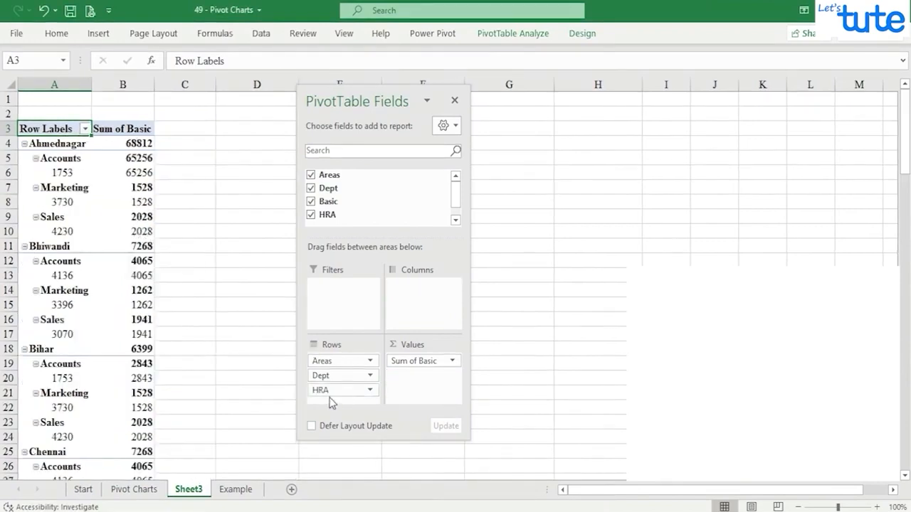
pyautogui.moveTo(329, 392); pyautogui.dragTo(417, 389)
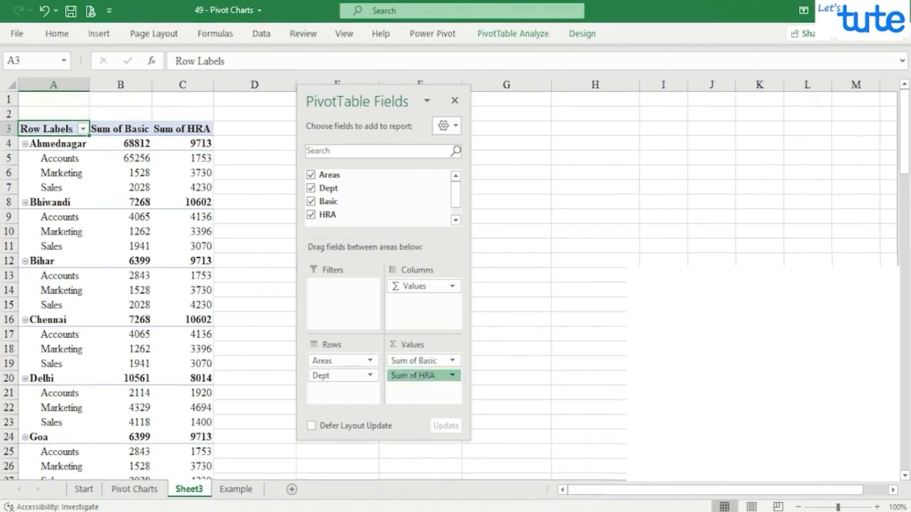
pyautogui.moveTo(423, 375); pyautogui.dragTo(417, 288)
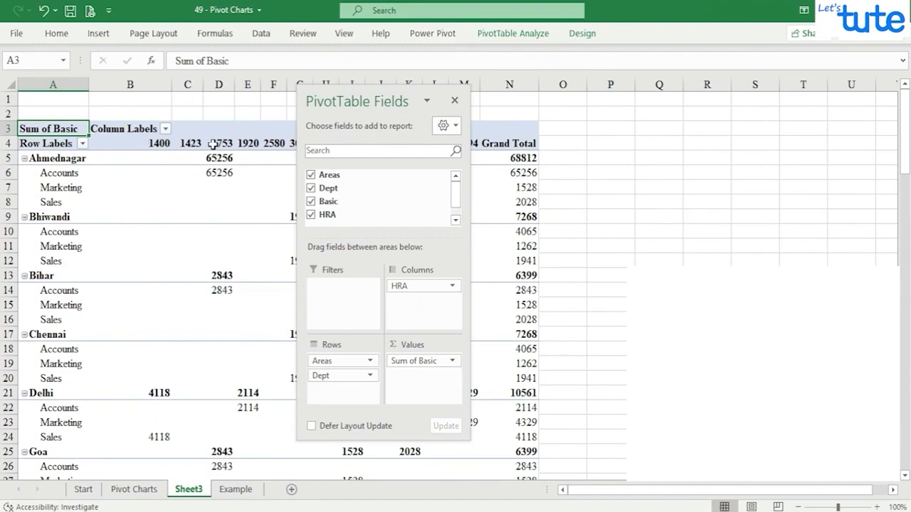
pyautogui.click(151, 144)
pyautogui.click(195, 143)
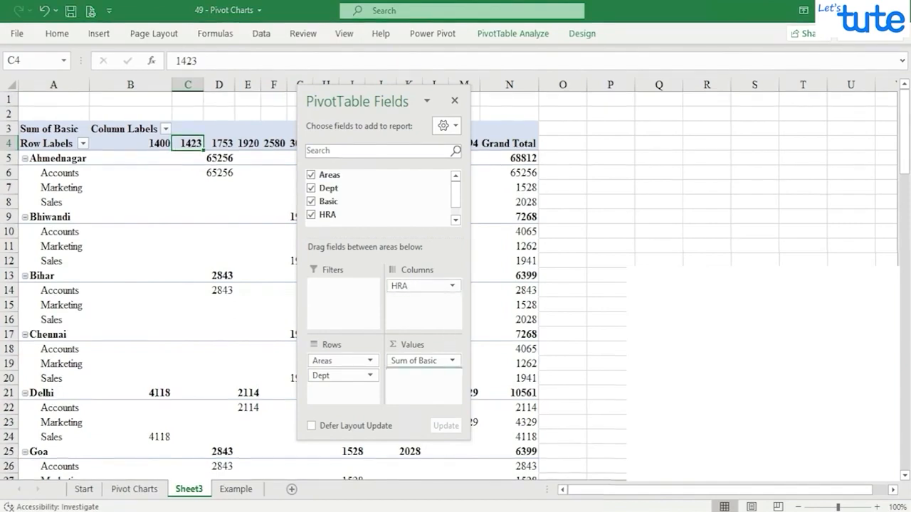
pyautogui.moveTo(409, 285); pyautogui.dragTo(420, 385)
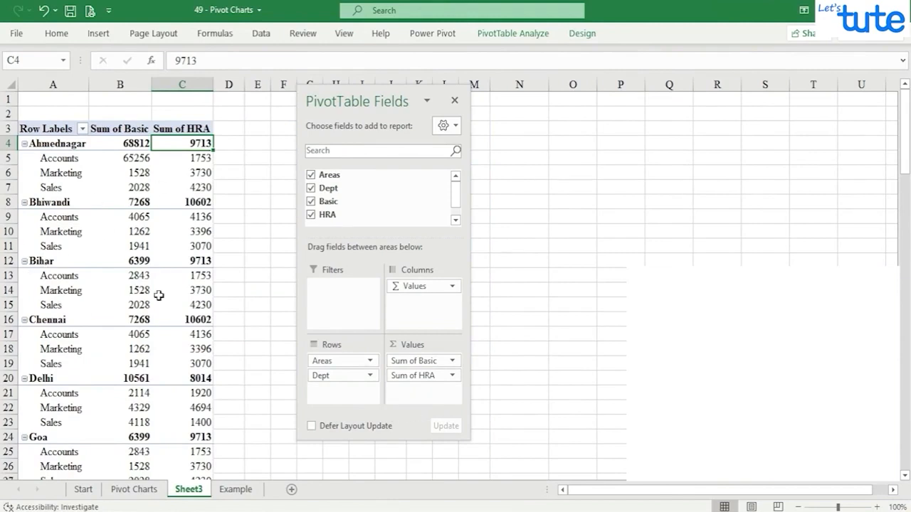
# - Show all subtotals at the bottom of each group in the pivot table
pyautogui.click(127, 189)
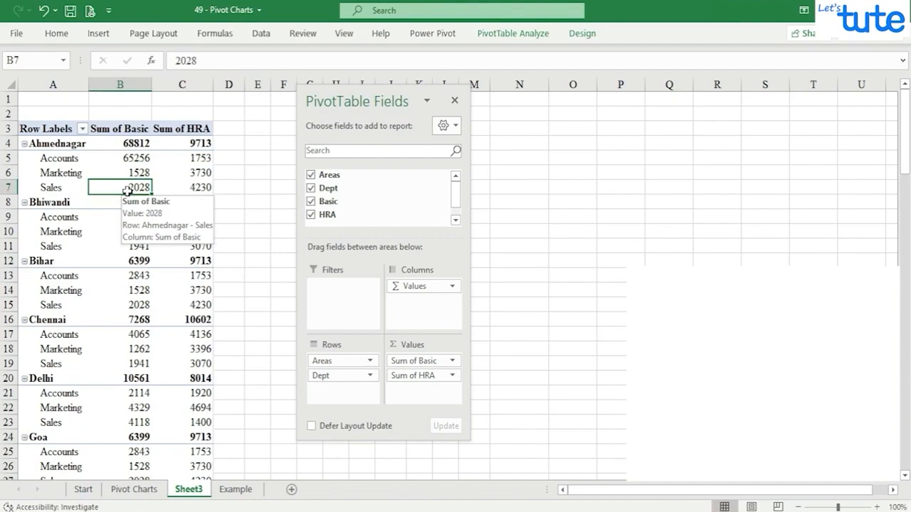
pyautogui.click(502, 35)
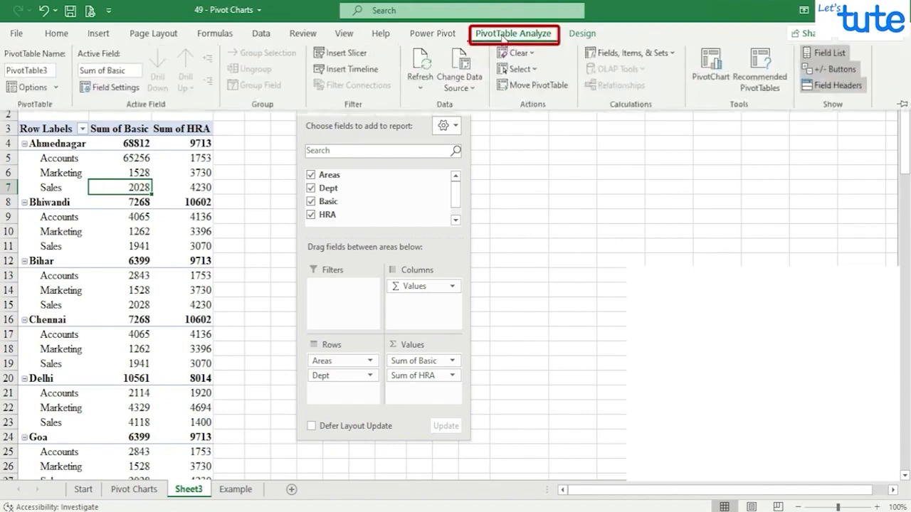
pyautogui.click(574, 39)
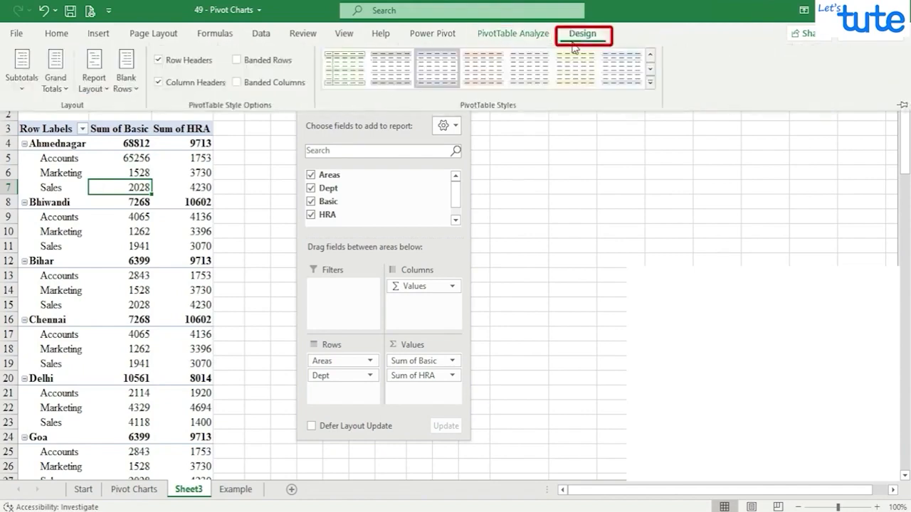
pyautogui.click(21, 91)
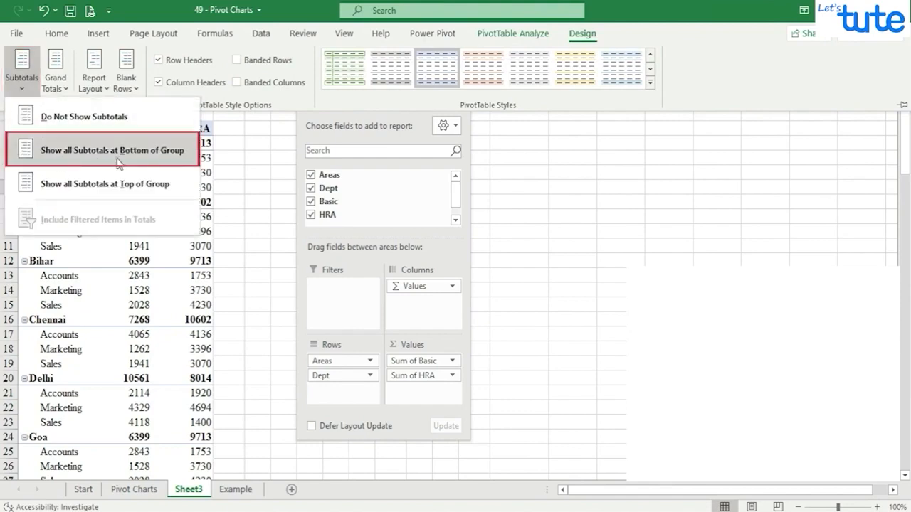
pyautogui.click(146, 157)
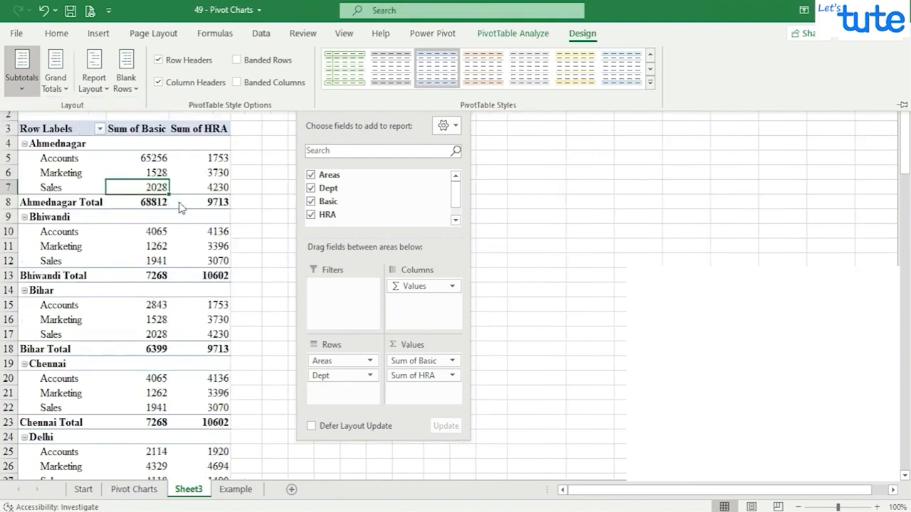
# - Show the pivot table in tabular form and slightly widen the Dept column B
pyautogui.click(93, 88)
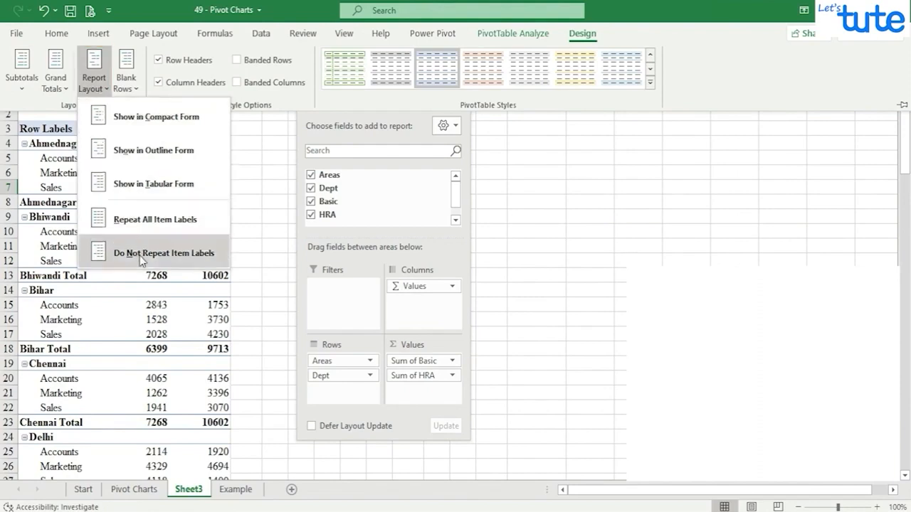
pyautogui.click(145, 188)
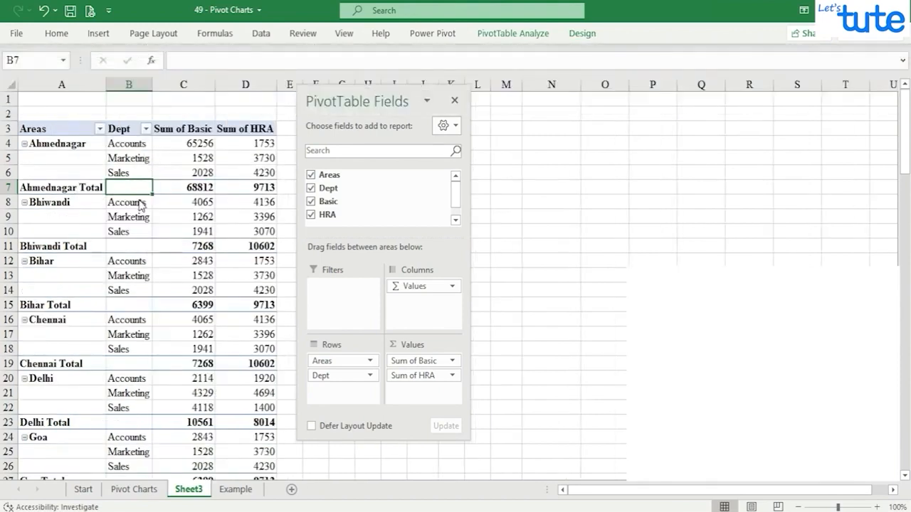
pyautogui.moveTo(152, 85); pyautogui.dragTo(164, 86)
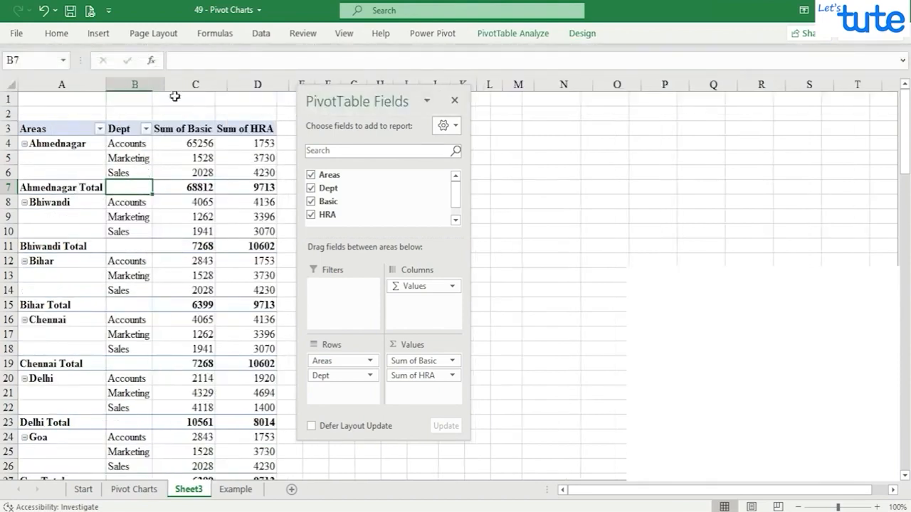
# - Insert a blank line after each item in the pivot table
pyautogui.click(583, 33)
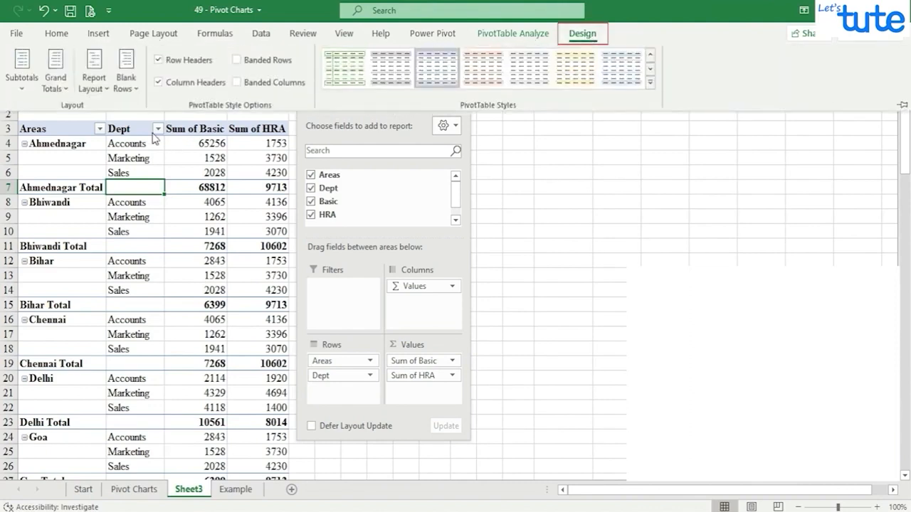
pyautogui.click(126, 78)
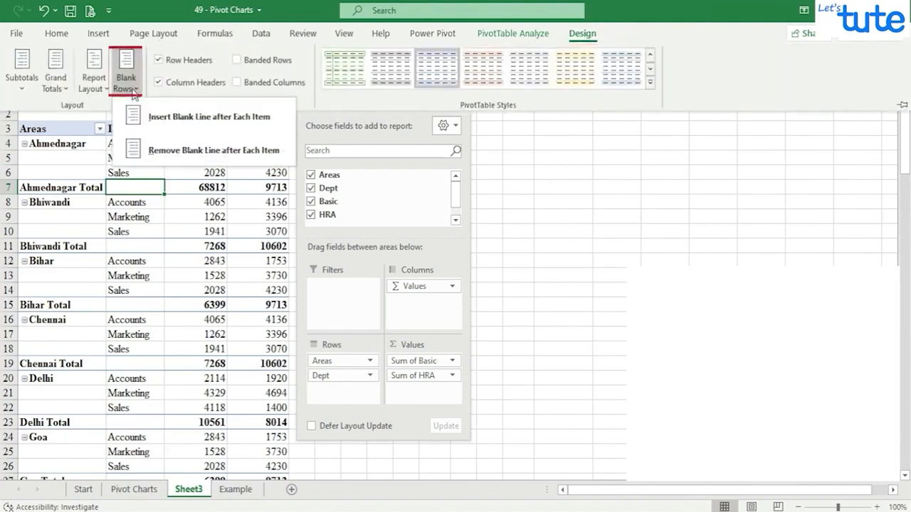
pyautogui.click(229, 119)
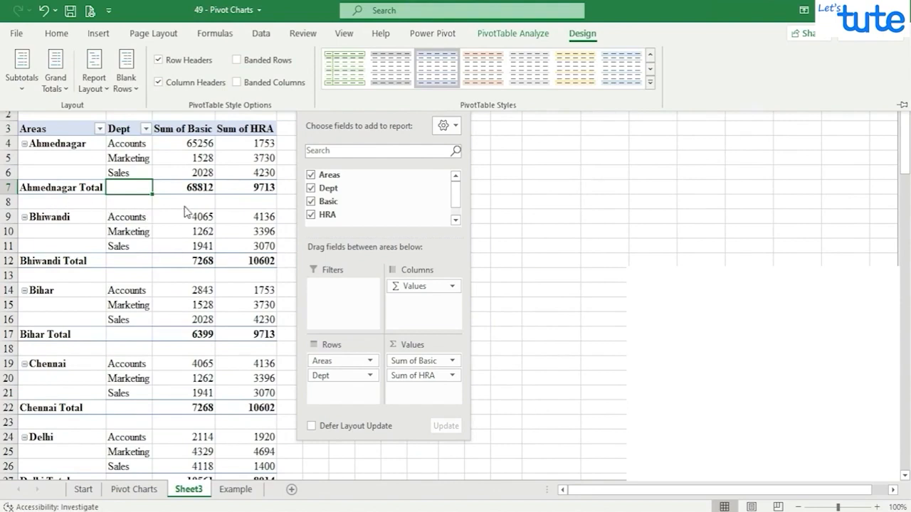
# - Examine the pivot table steps on the Pivot Charts sheet, from the four fields to the filter, subtotal and report layout options
pyautogui.click(125, 493)
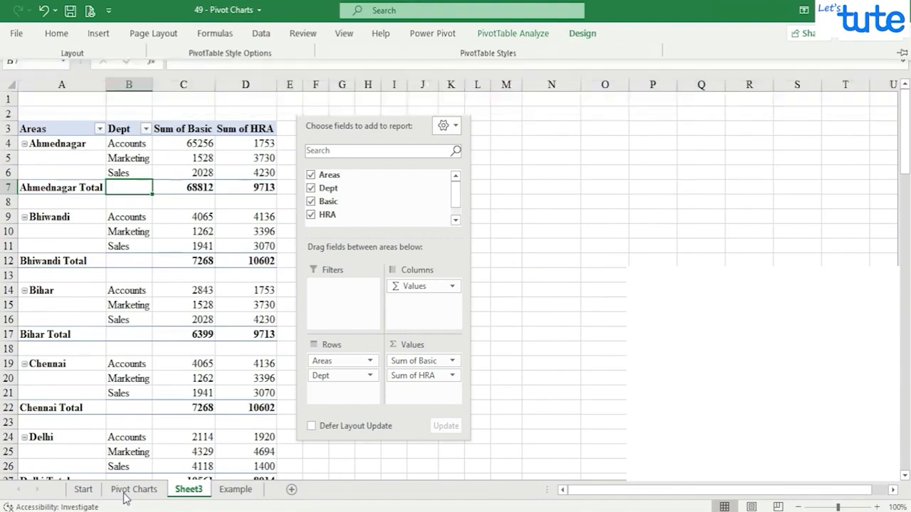
pyautogui.scroll(-3, 167, 397)
pyautogui.scroll(4, 190, 352)
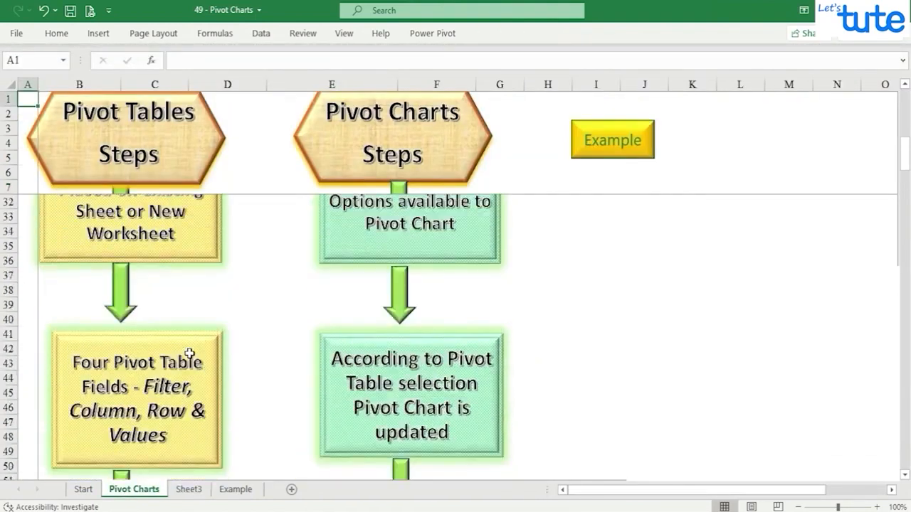
pyautogui.scroll(-2, 189, 353)
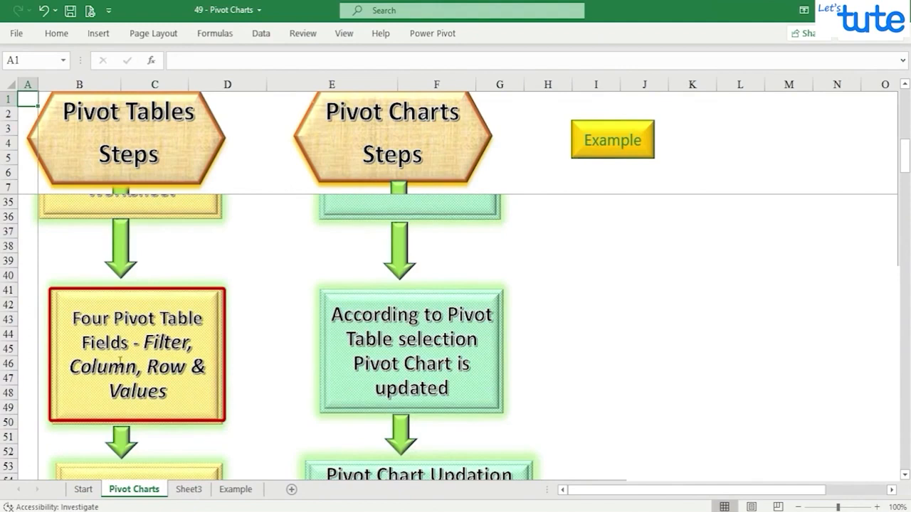
pyautogui.scroll(-4, 189, 363)
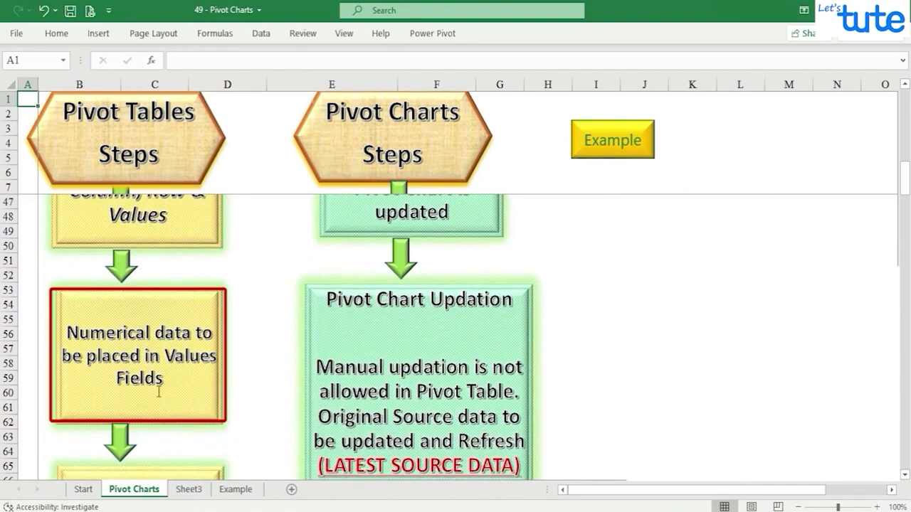
pyautogui.scroll(-4, 151, 393)
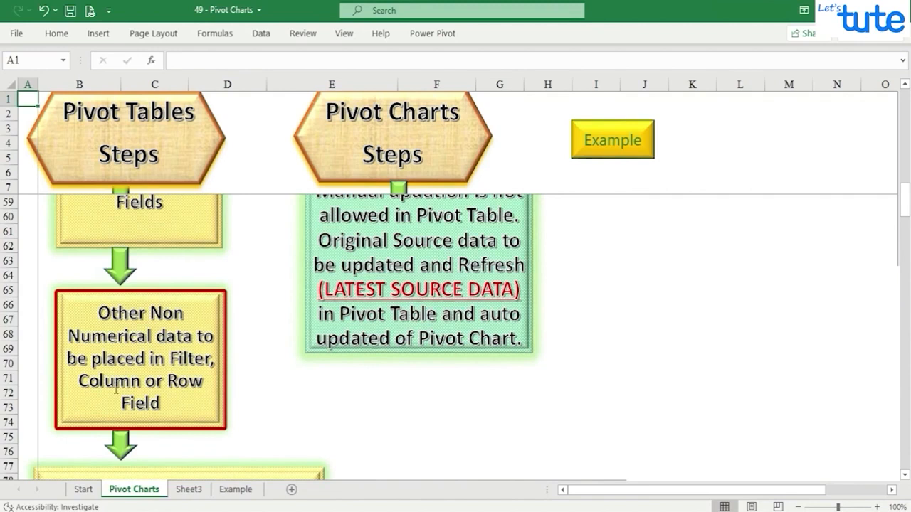
pyautogui.scroll(-3, 189, 368)
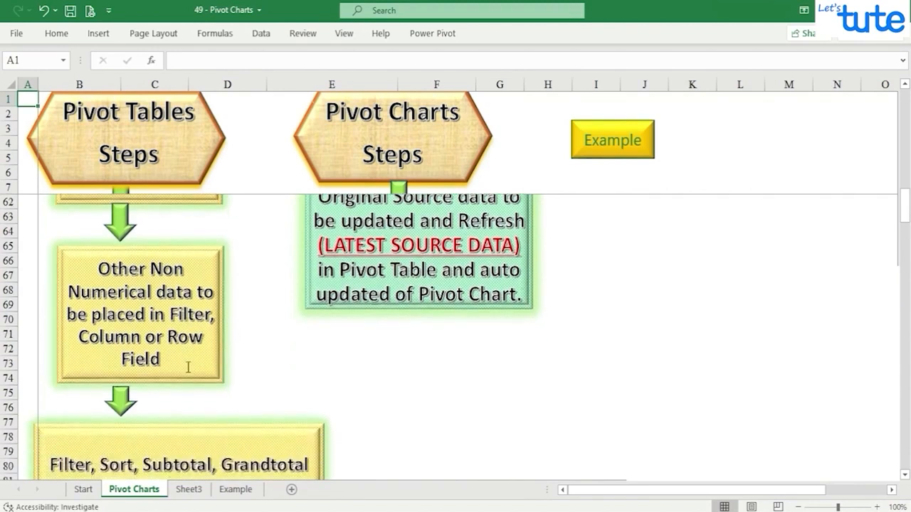
pyautogui.scroll(-2, 186, 368)
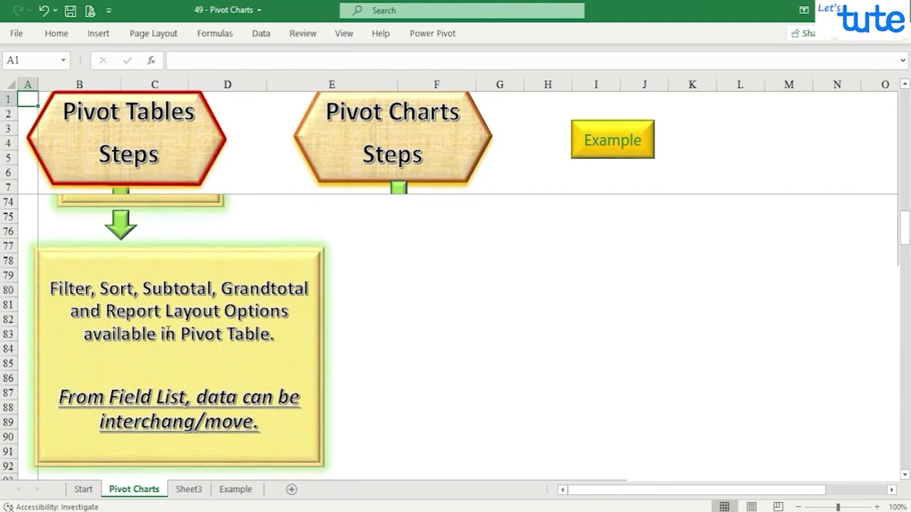
pyautogui.scroll(20, 268, 441)
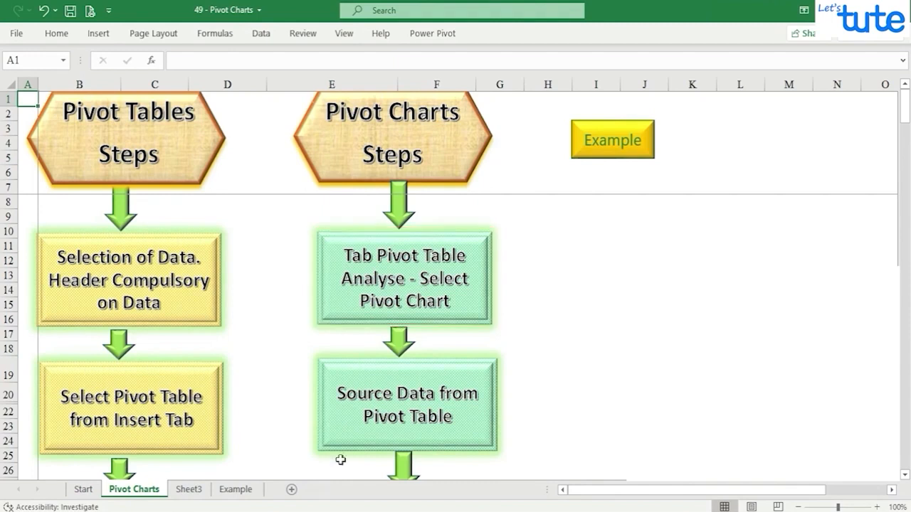
# - Insert a Clustered Column pivot chart from the Sheet3 pivot table and move it up beside the table's first rows
pyautogui.click(191, 489)
pyautogui.click(496, 34)
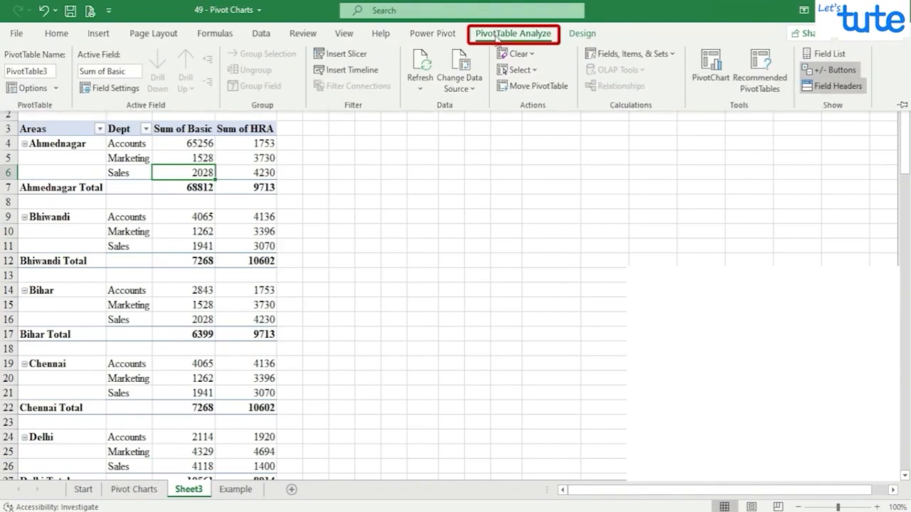
pyautogui.click(712, 64)
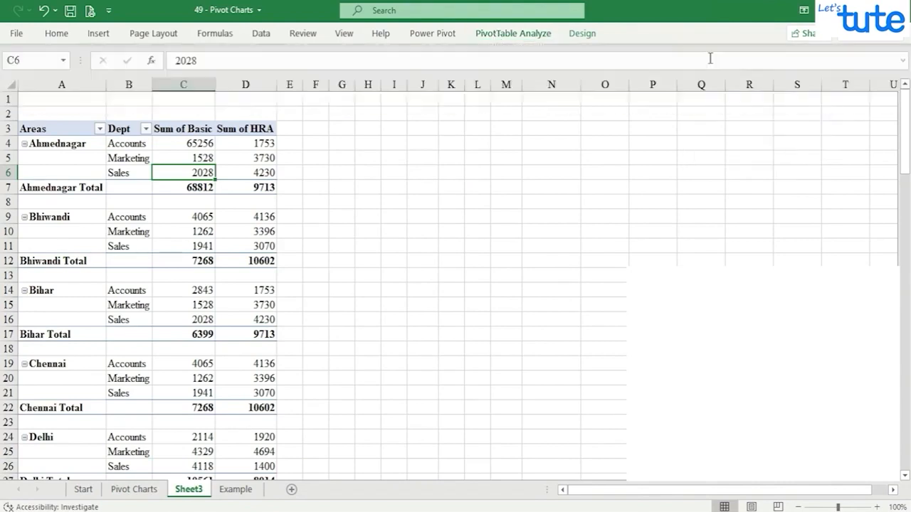
pyautogui.moveTo(403, 66); pyautogui.dragTo(475, 68)
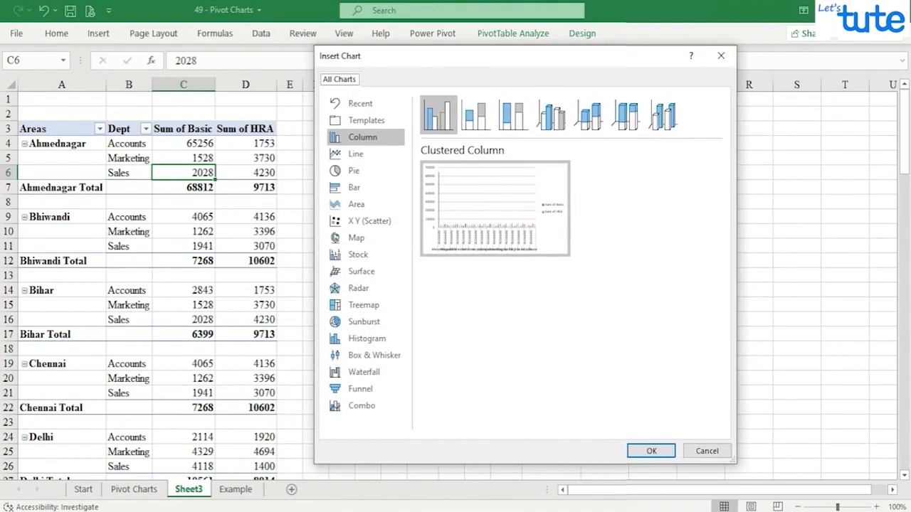
pyautogui.click(651, 452)
pyautogui.moveTo(417, 188); pyautogui.dragTo(417, 106)
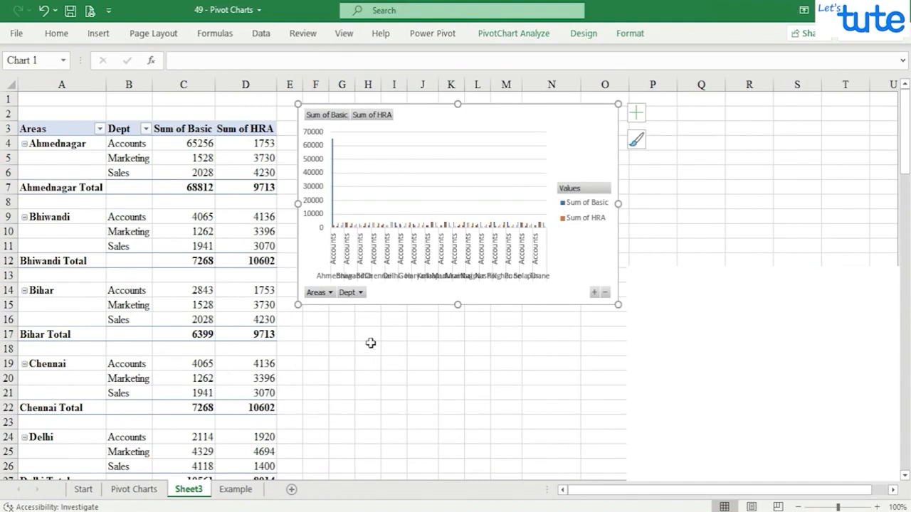
# - Filter the pivot chart's Dept field to show only Accounts
pyautogui.click(361, 293)
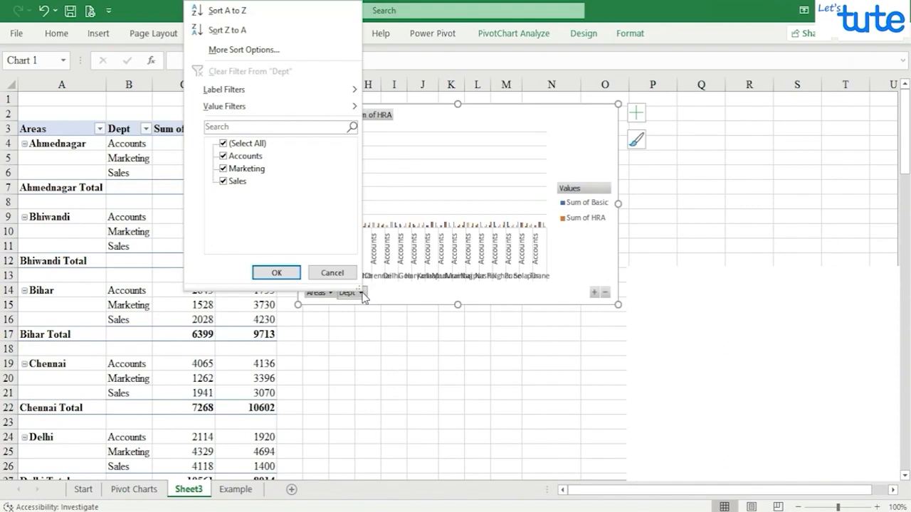
pyautogui.click(224, 144)
pyautogui.click(224, 156)
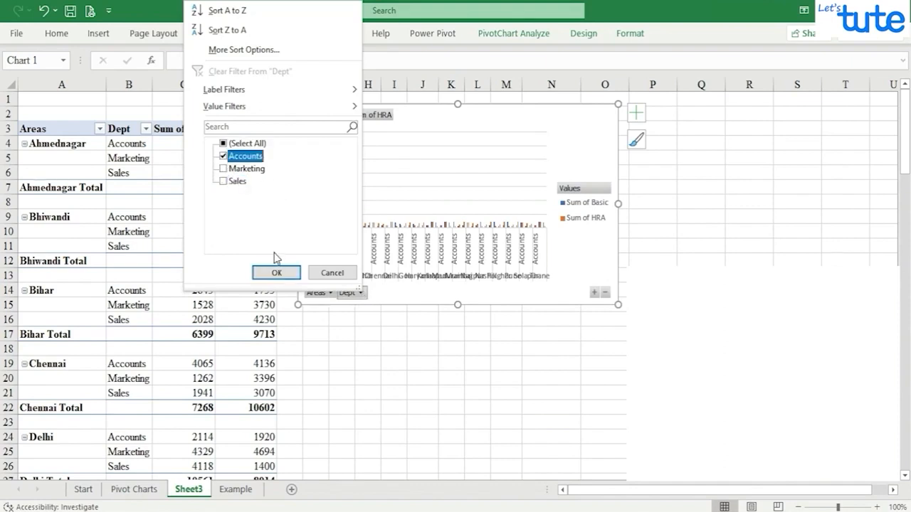
pyautogui.click(276, 274)
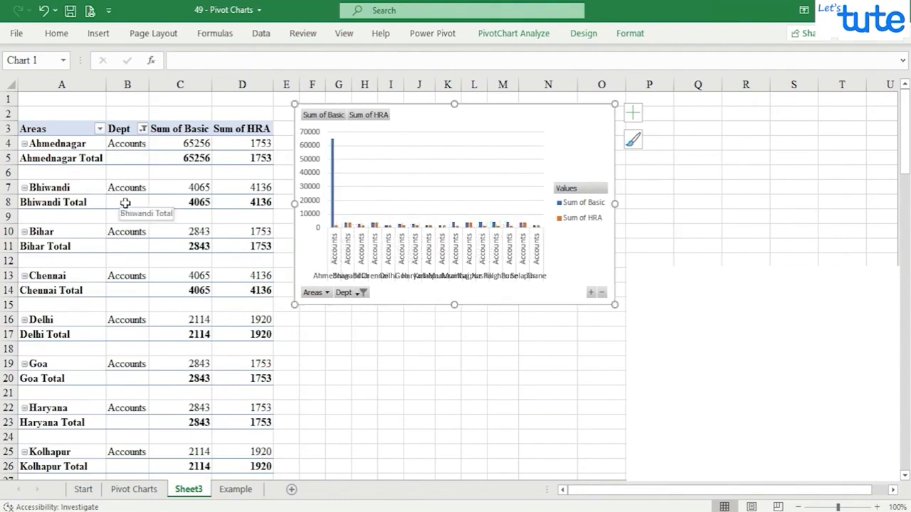
# - Filter the pivot table's Areas field to show only Ahmednagar
pyautogui.click(99, 129)
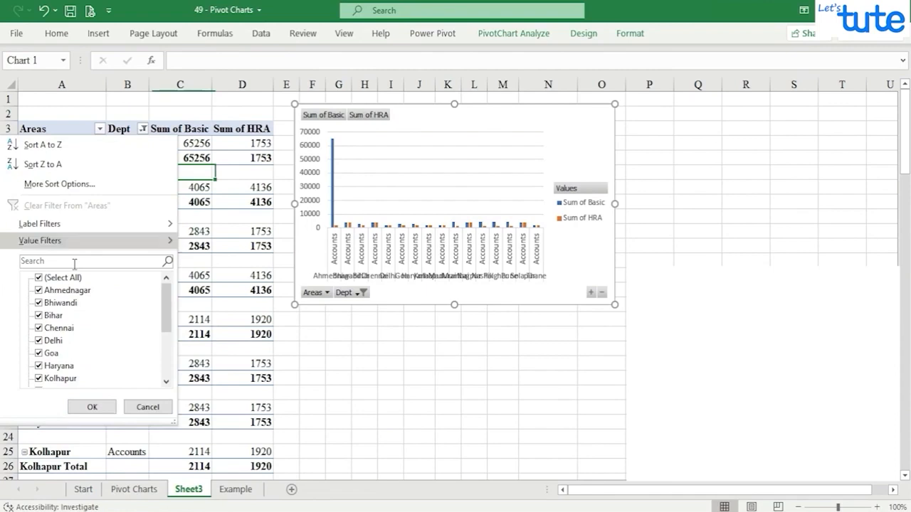
pyautogui.click(39, 279)
pyautogui.click(40, 291)
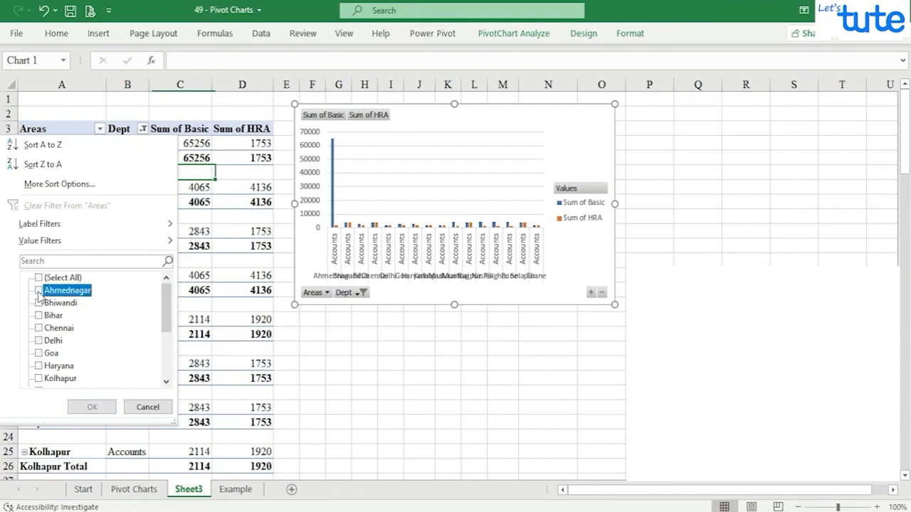
pyautogui.click(94, 409)
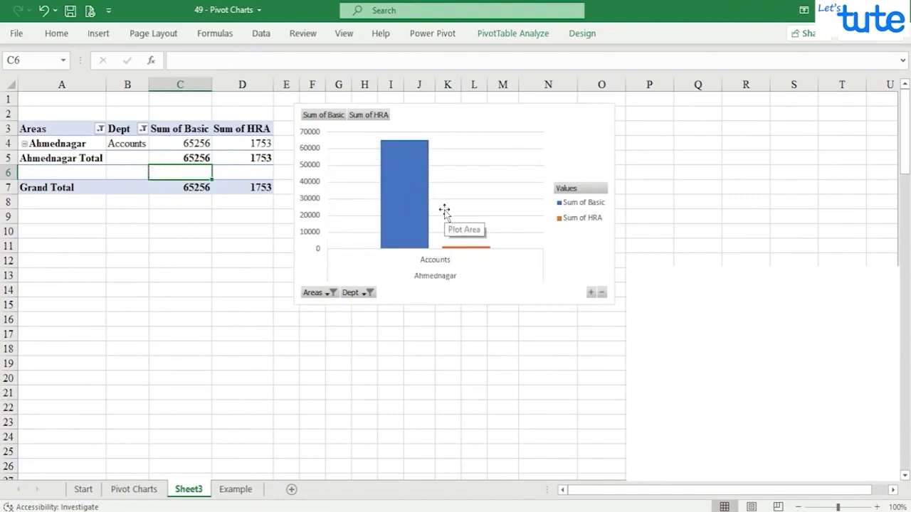
# - Examine the pivot chart steps about source data, filters and updating on the Pivot Charts sheet, and return to Sheet3
pyautogui.click(150, 491)
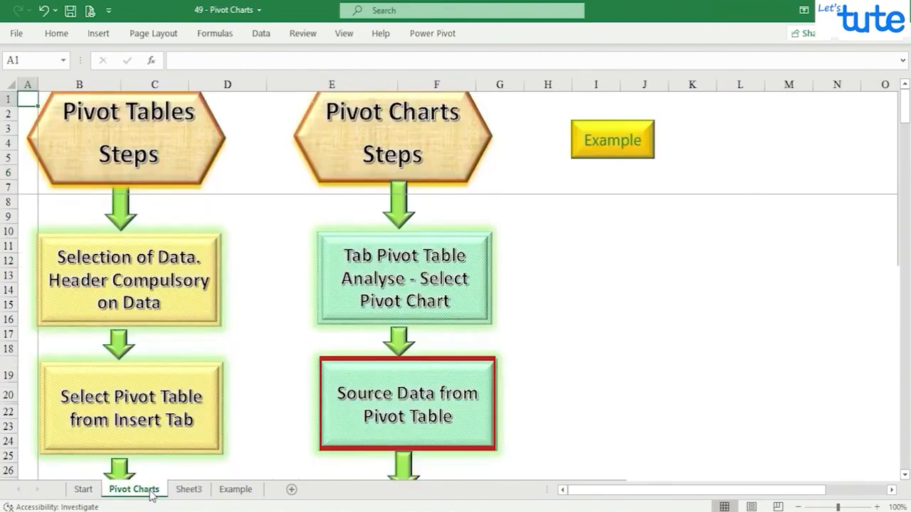
pyautogui.scroll(-5, 420, 422)
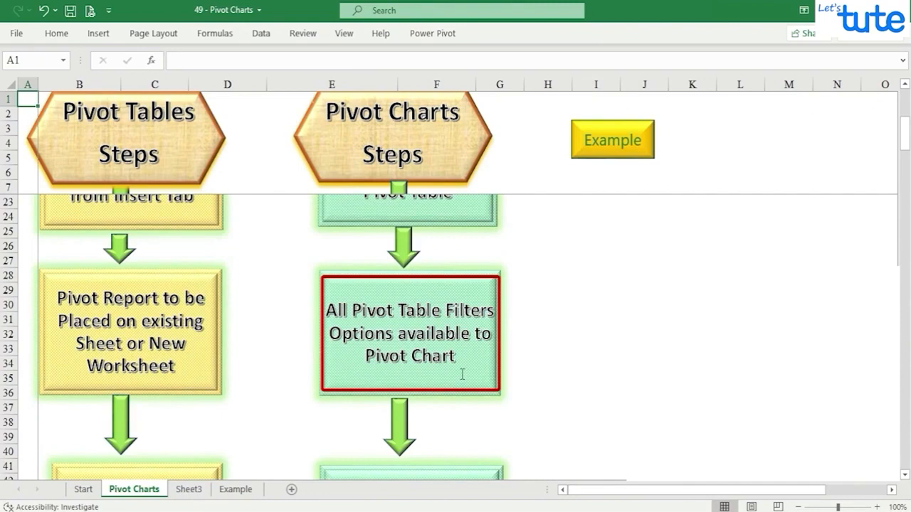
pyautogui.scroll(-4, 461, 374)
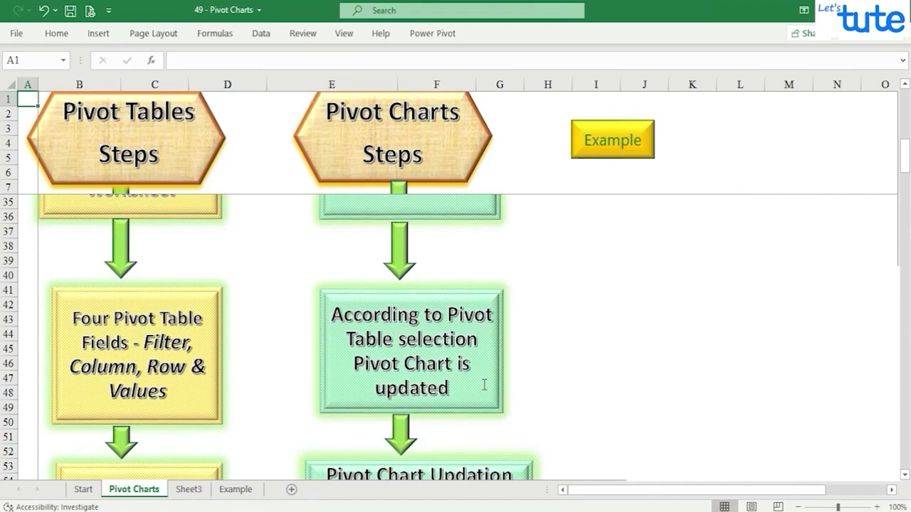
pyautogui.scroll(-6, 484, 385)
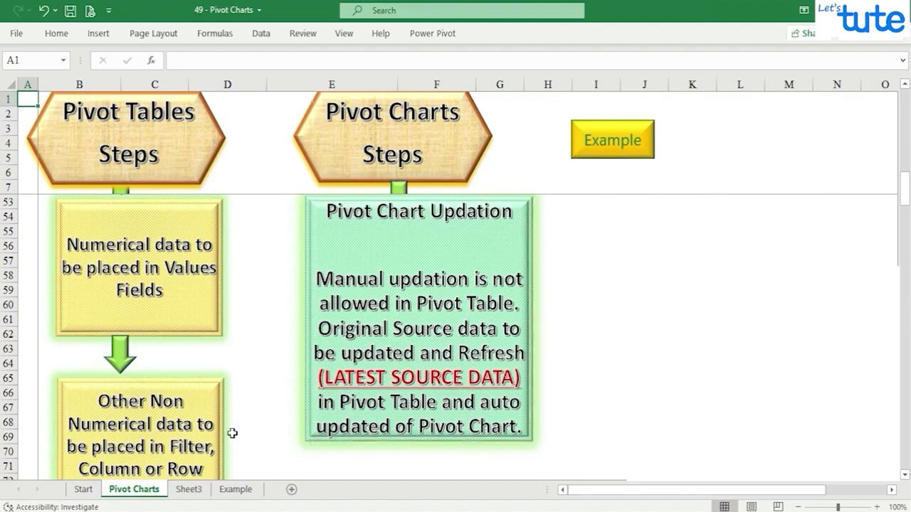
pyautogui.click(189, 489)
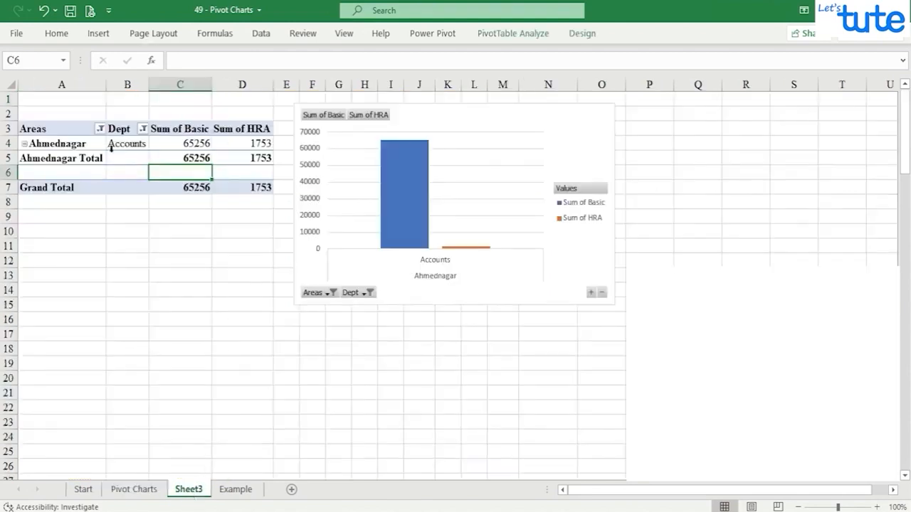
# - Reselect all items in both the Areas and Dept filters of the pivot table
pyautogui.click(100, 129)
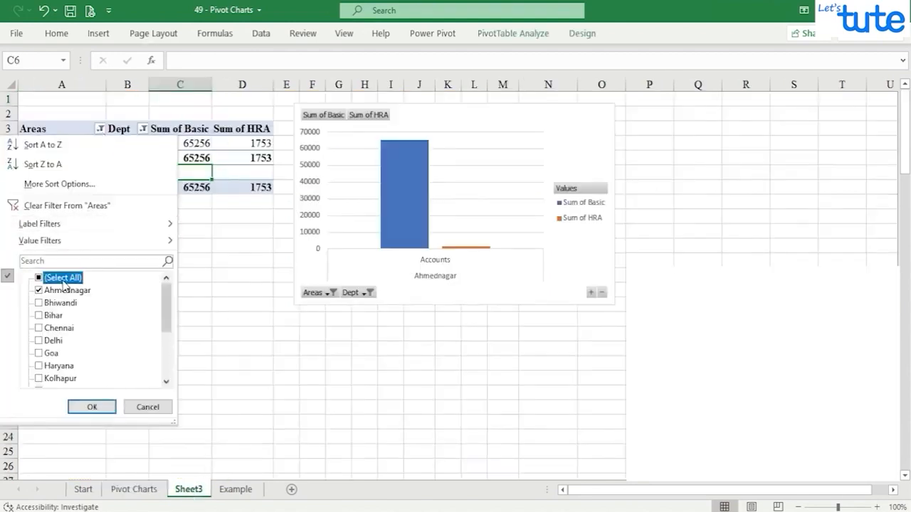
pyautogui.click(40, 278)
pyautogui.click(92, 407)
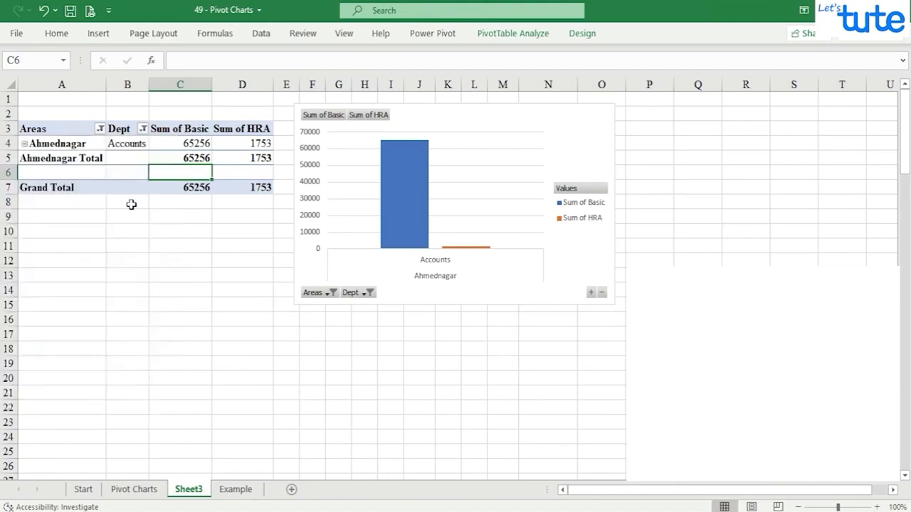
pyautogui.click(144, 129)
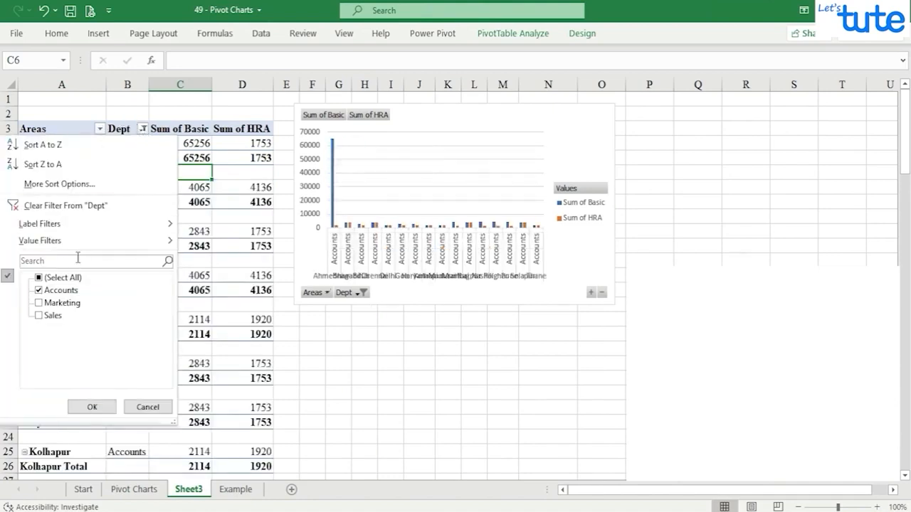
pyautogui.click(64, 279)
pyautogui.click(43, 279)
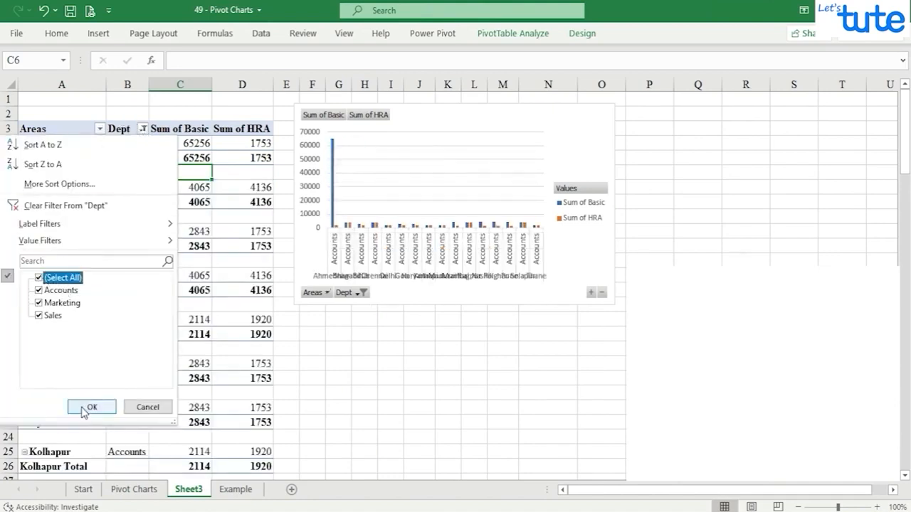
pyautogui.click(92, 407)
# - Fill the pivot table's Ahmednagar Accounts Sum of Basic cell with yellow and try to delete its value
pyautogui.click(194, 146)
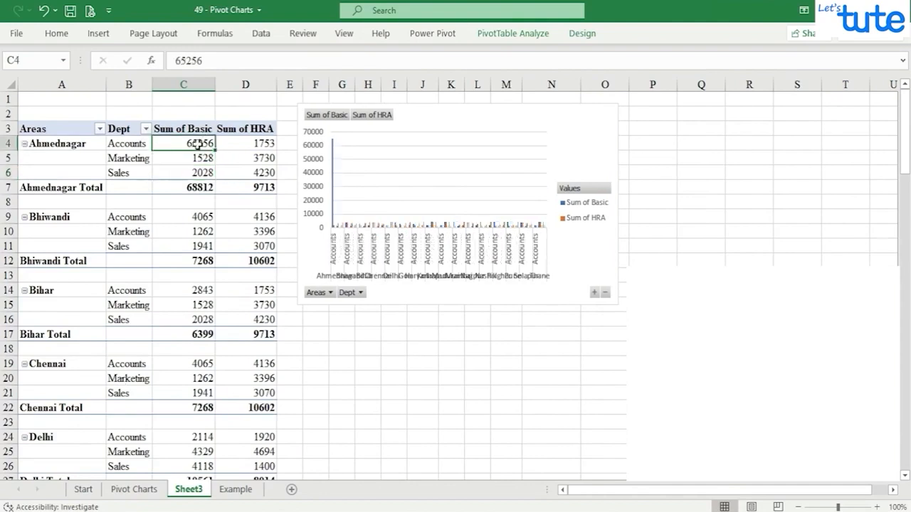
pyautogui.click(57, 33)
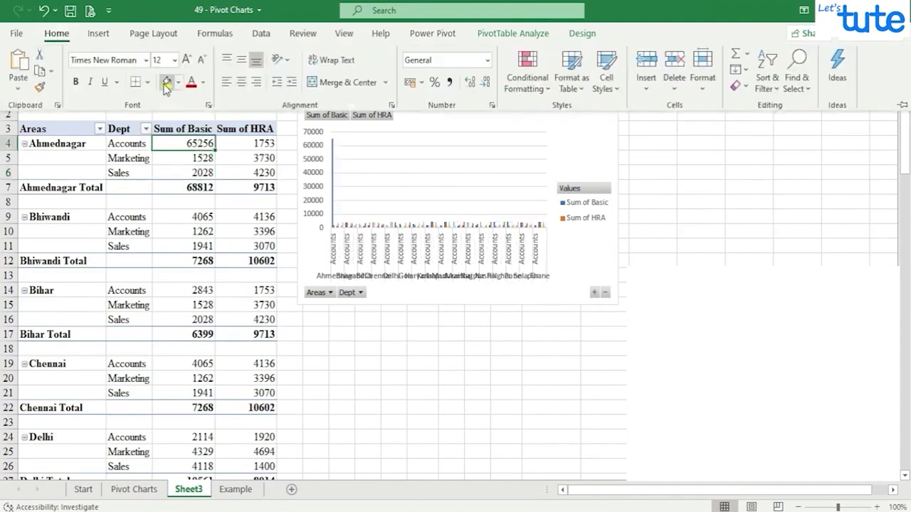
pyautogui.click(166, 80)
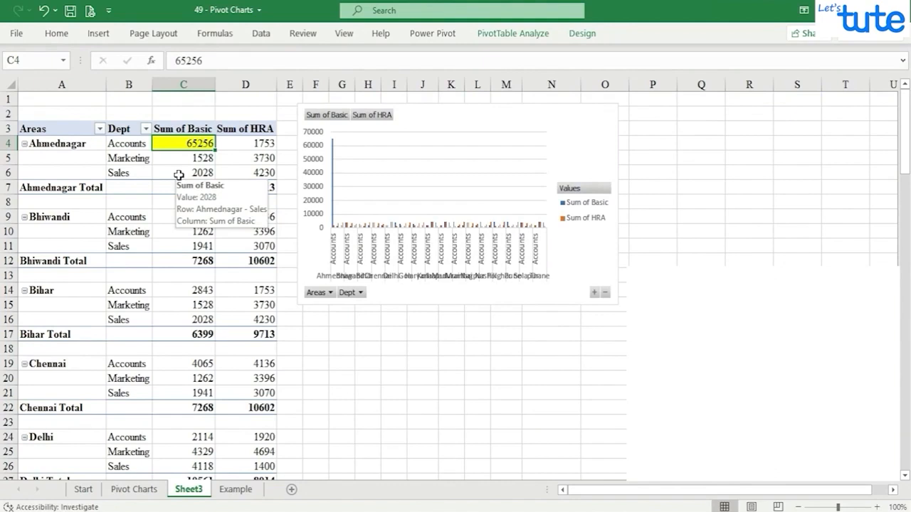
pyautogui.press('Delete')
pyautogui.press('Return')
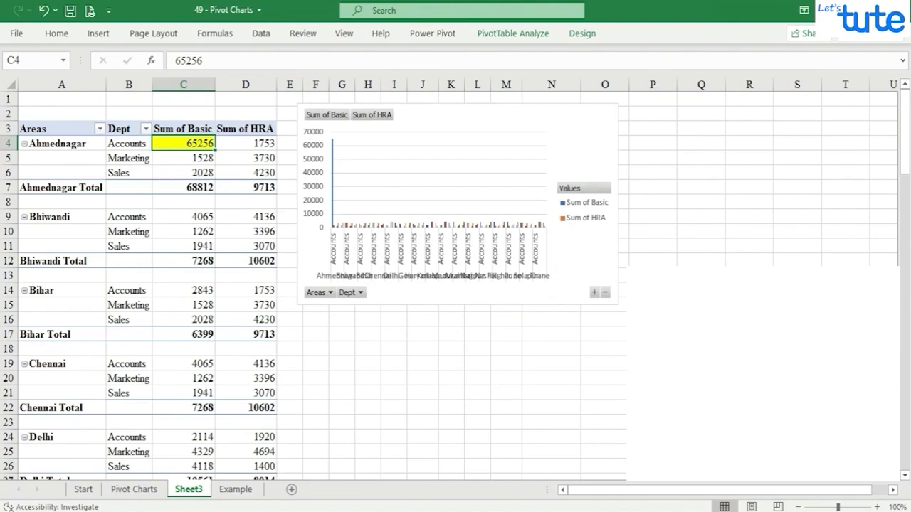
# - Set the Basic value for Ahmednagar Accounts to 35256 in cell D36 of the Example sheet's source data
pyautogui.click(236, 490)
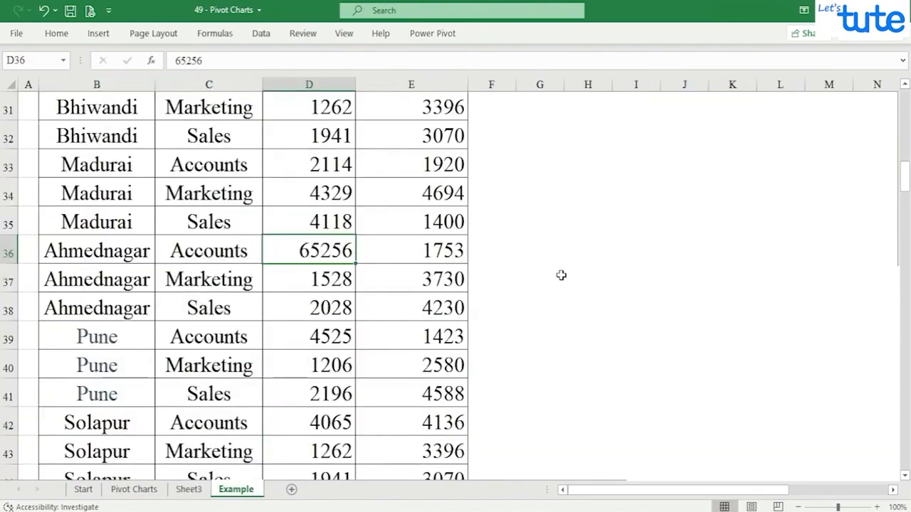
pyautogui.write('35256')
pyautogui.press('Return')
# - Refresh the pivot table on Sheet3 to pull in the edited Ahmednagar Accounts value
pyautogui.click(188, 489)
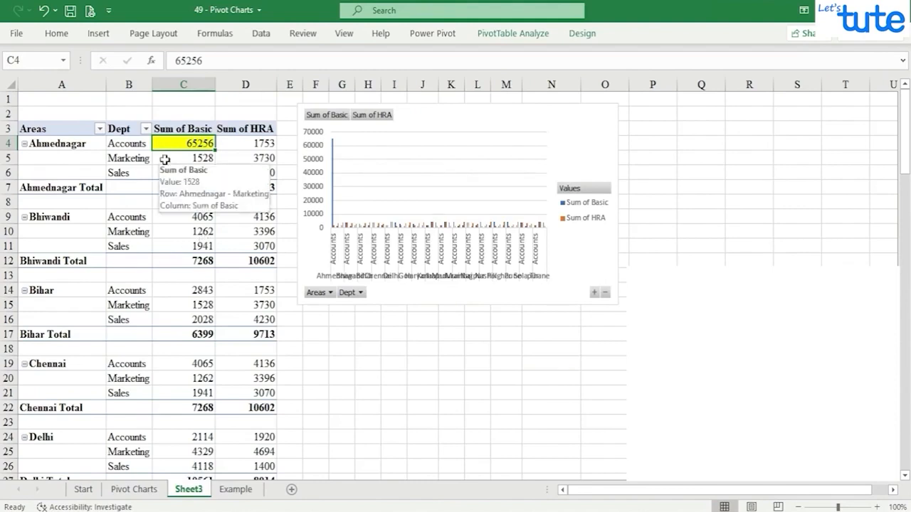
pyautogui.click(139, 159)
pyautogui.rightClick(71, 225)
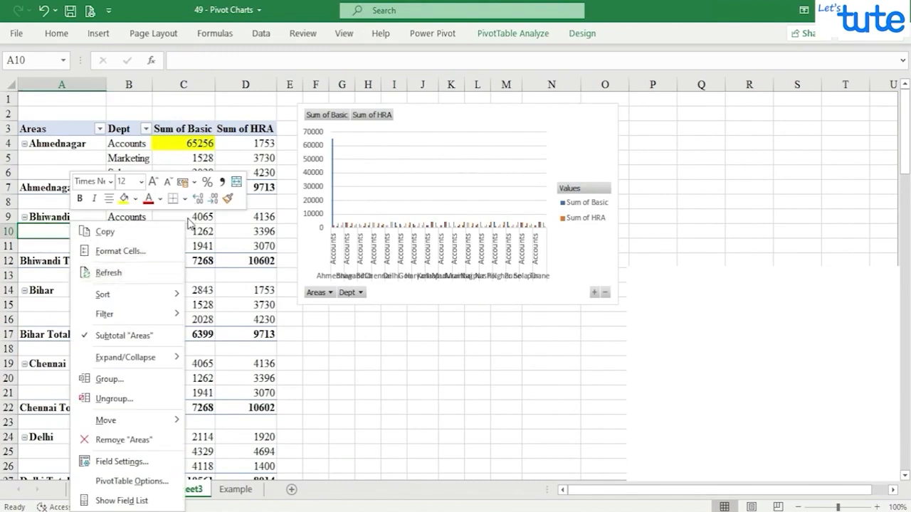
pyautogui.click(121, 281)
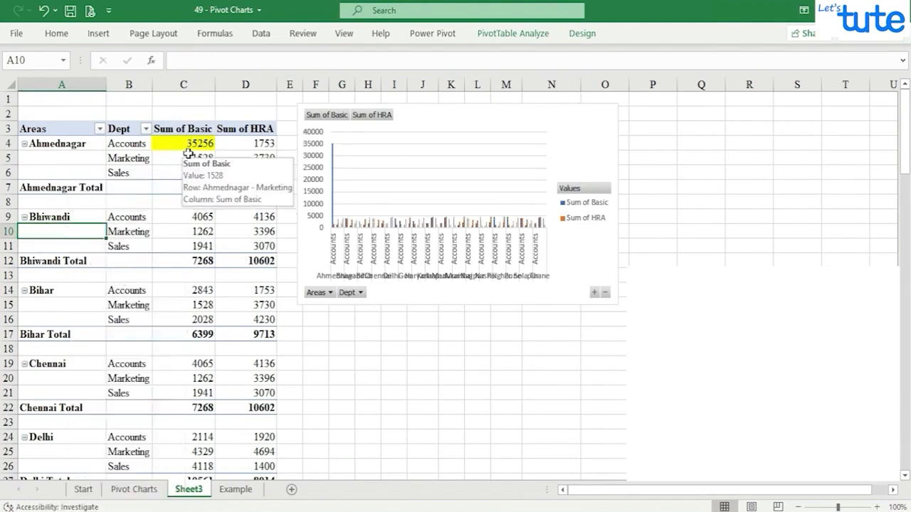
# - Set the Basic value for Ahmednagar Accounts to 2520 in cell D36 of the Example sheet
pyautogui.click(235, 490)
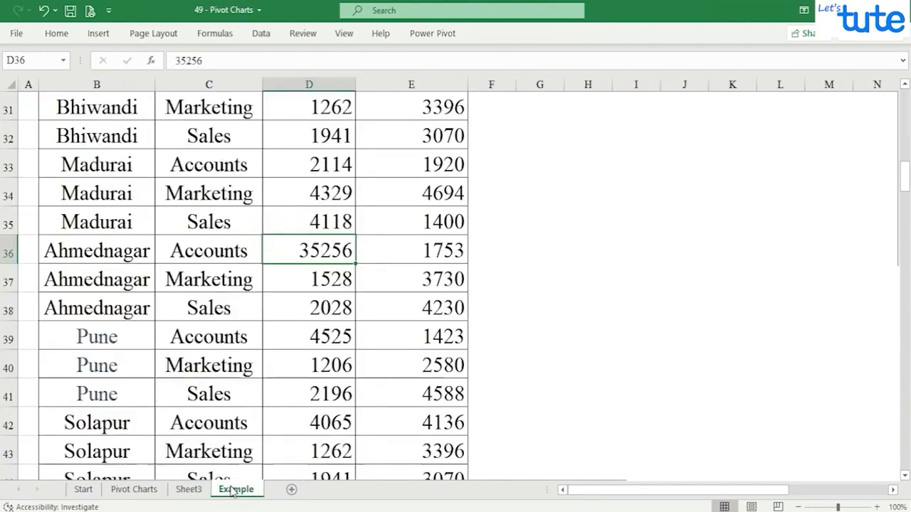
pyautogui.write('2')
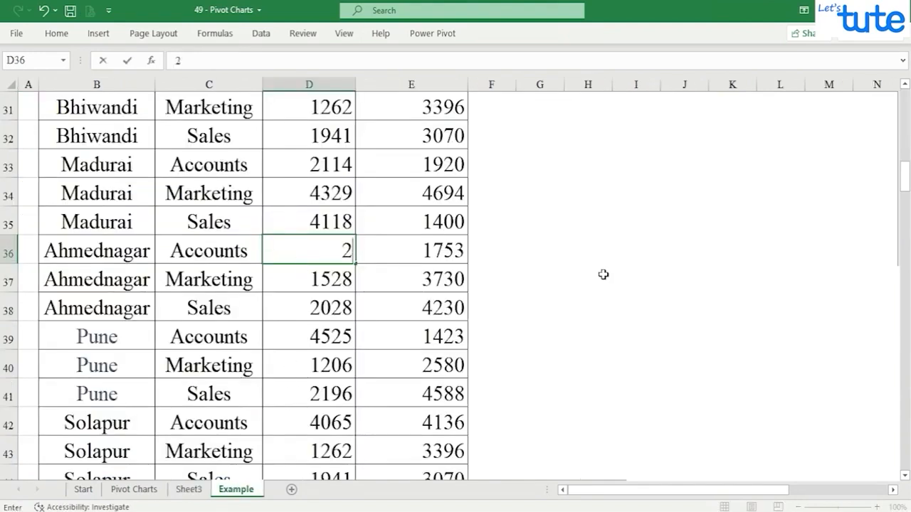
pyautogui.write('520')
pyautogui.press('Return')
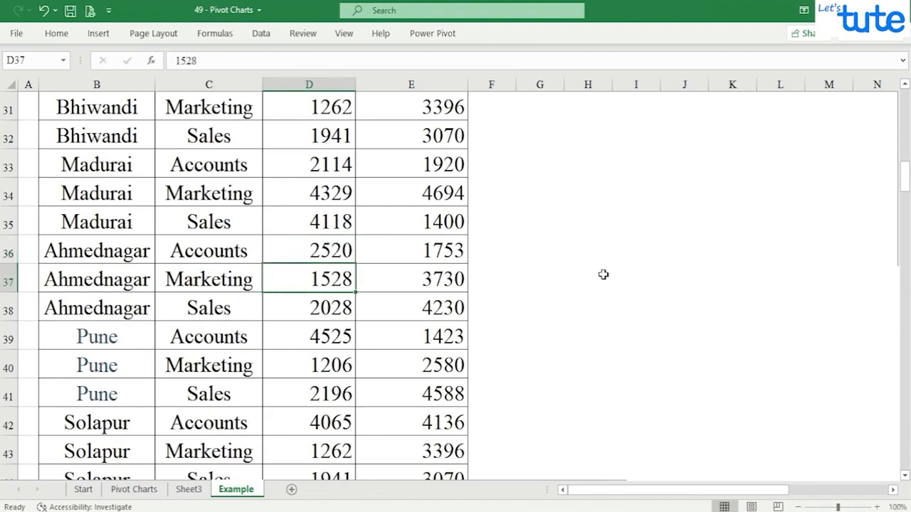
# - Return to Sheet3, refresh the pivot table and its linked chart from the source data, and deselect the table
pyautogui.hotkey('ctrl', 'pageup')
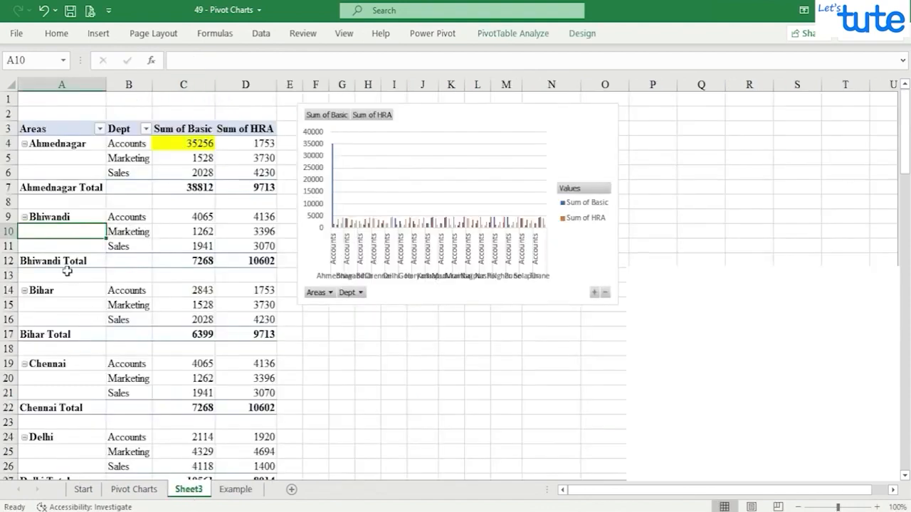
pyautogui.rightClick(53, 229)
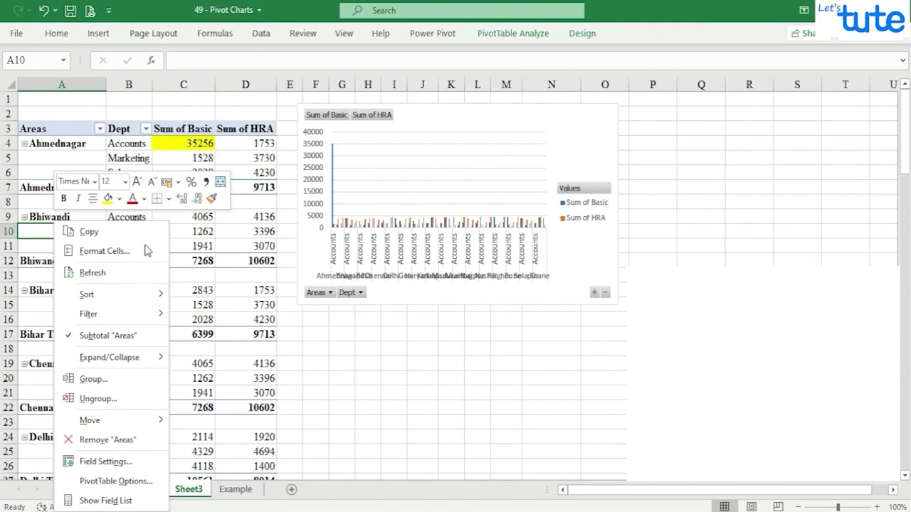
pyautogui.click(91, 273)
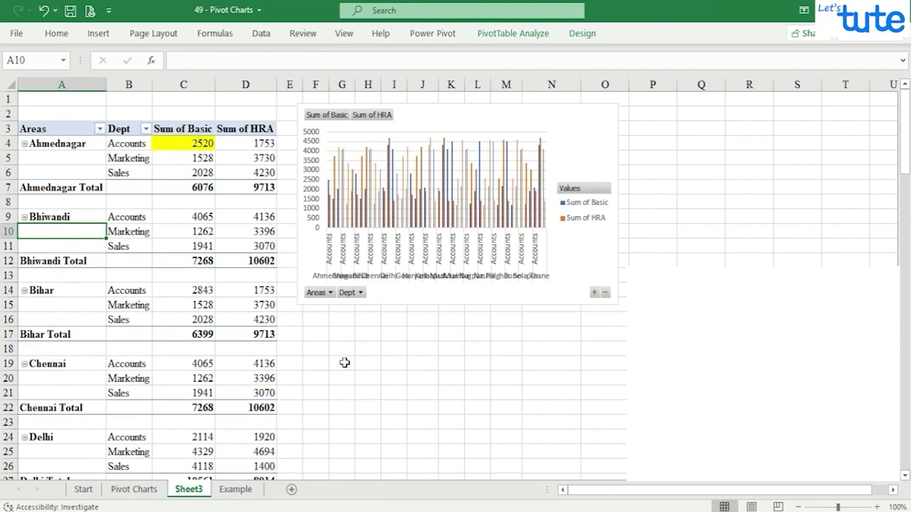
pyautogui.click(346, 365)
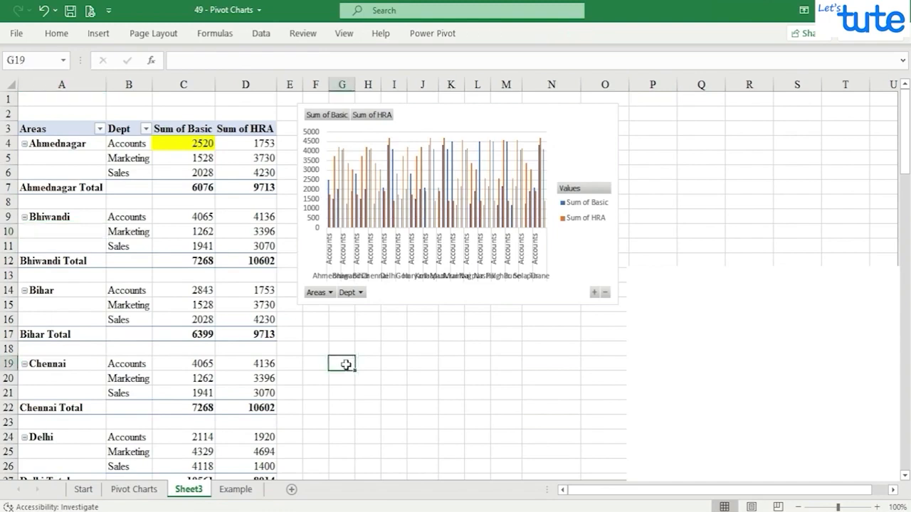